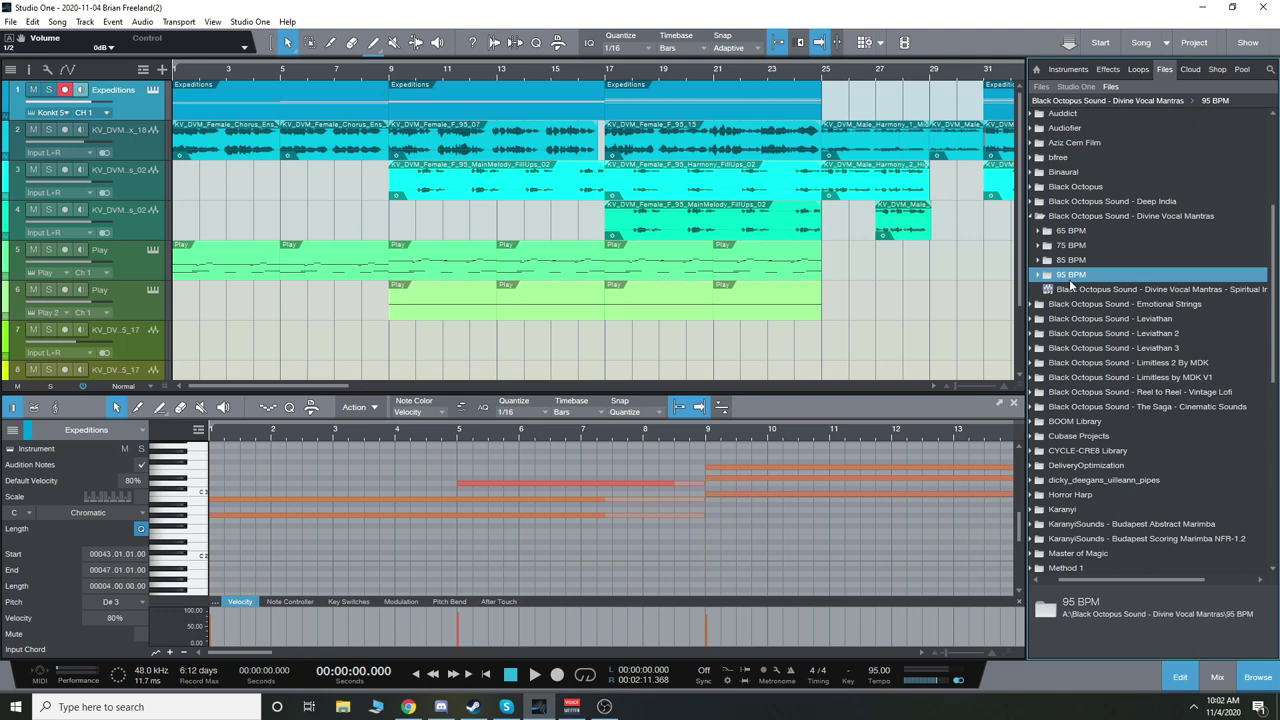
- Browse the vocal files in the 95 BPM folder of Divine Vocal Mantras, and collapse the folder again
click(1070, 278)
scroll(1094, 328, down, 3)
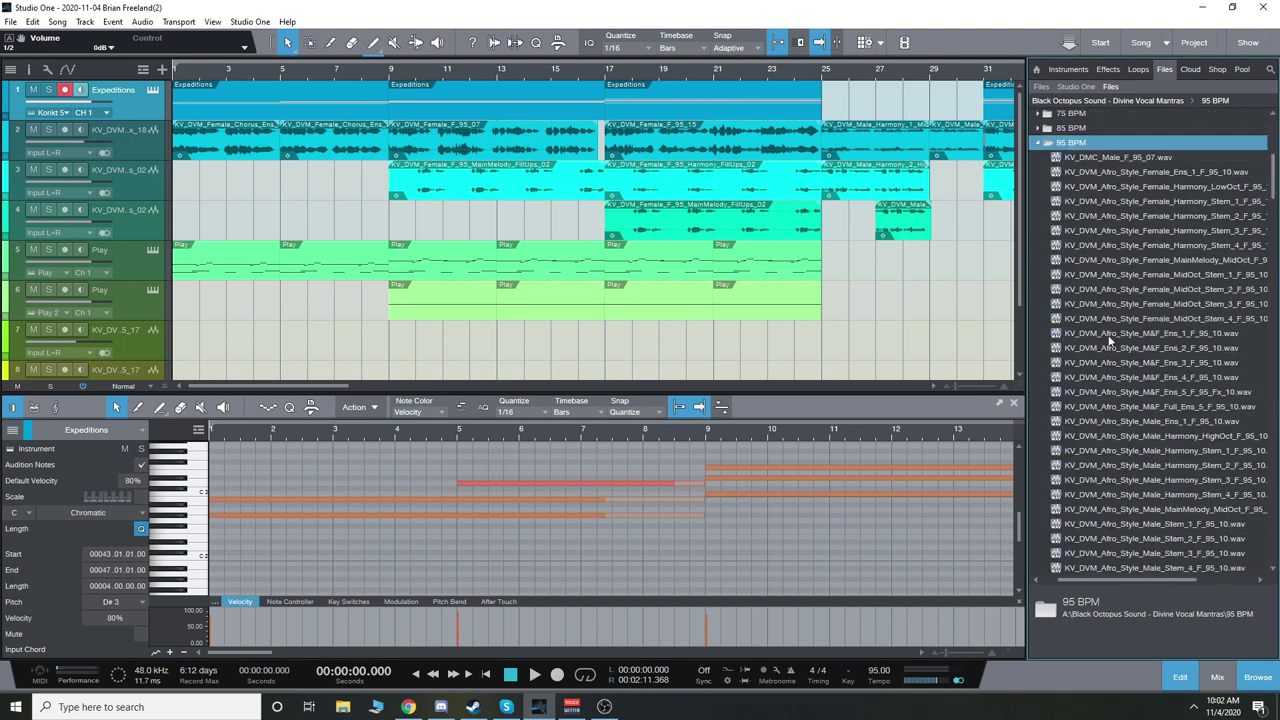
scroll(1117, 308, down, 8)
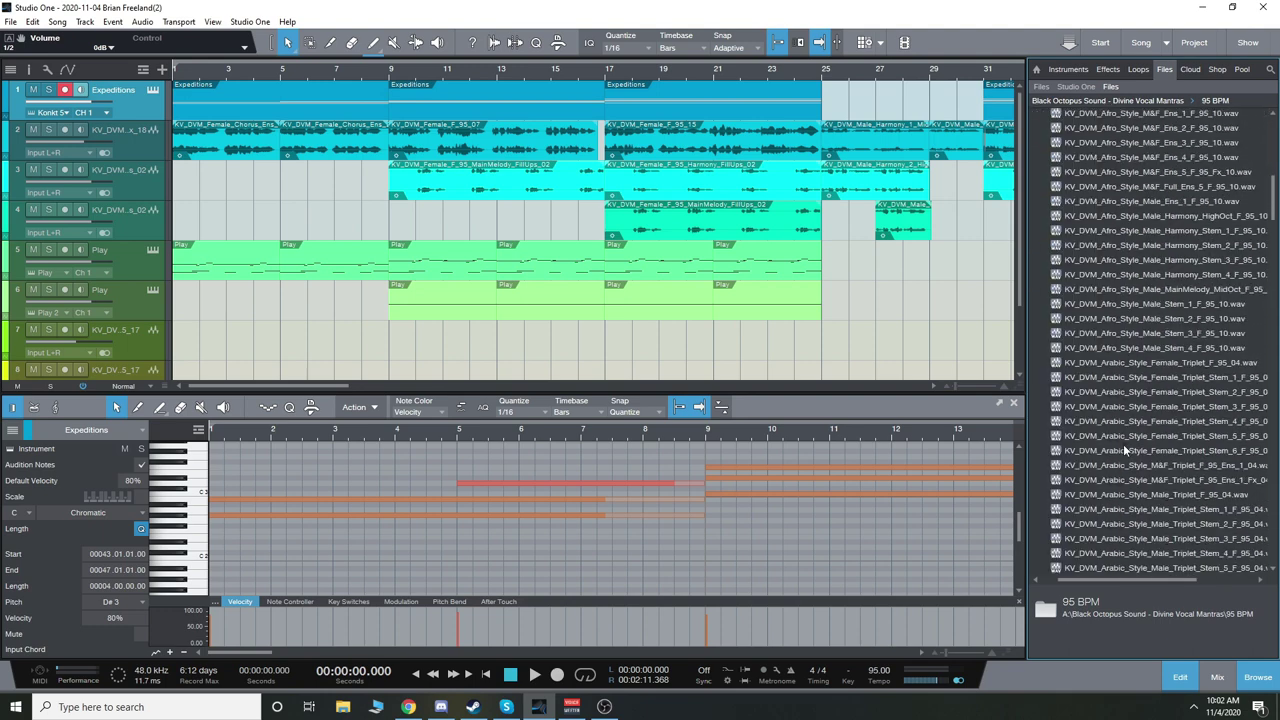
scroll(1116, 442, down, 4)
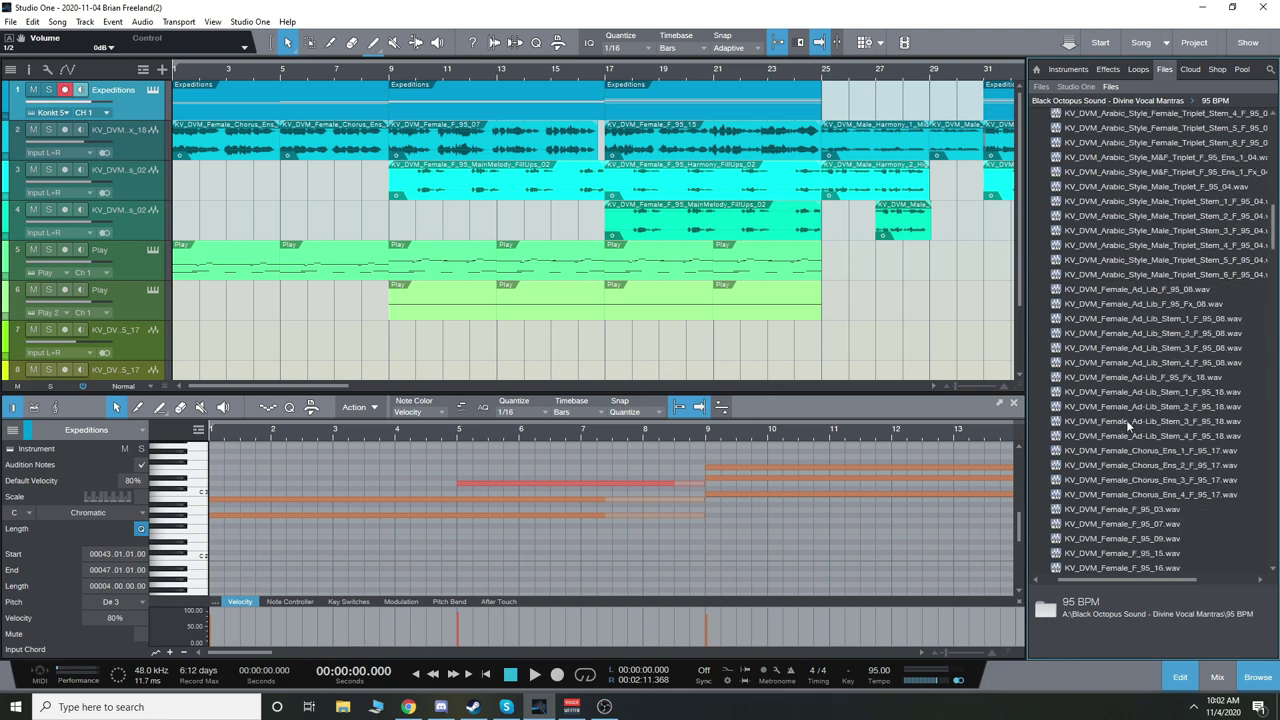
click(1110, 86)
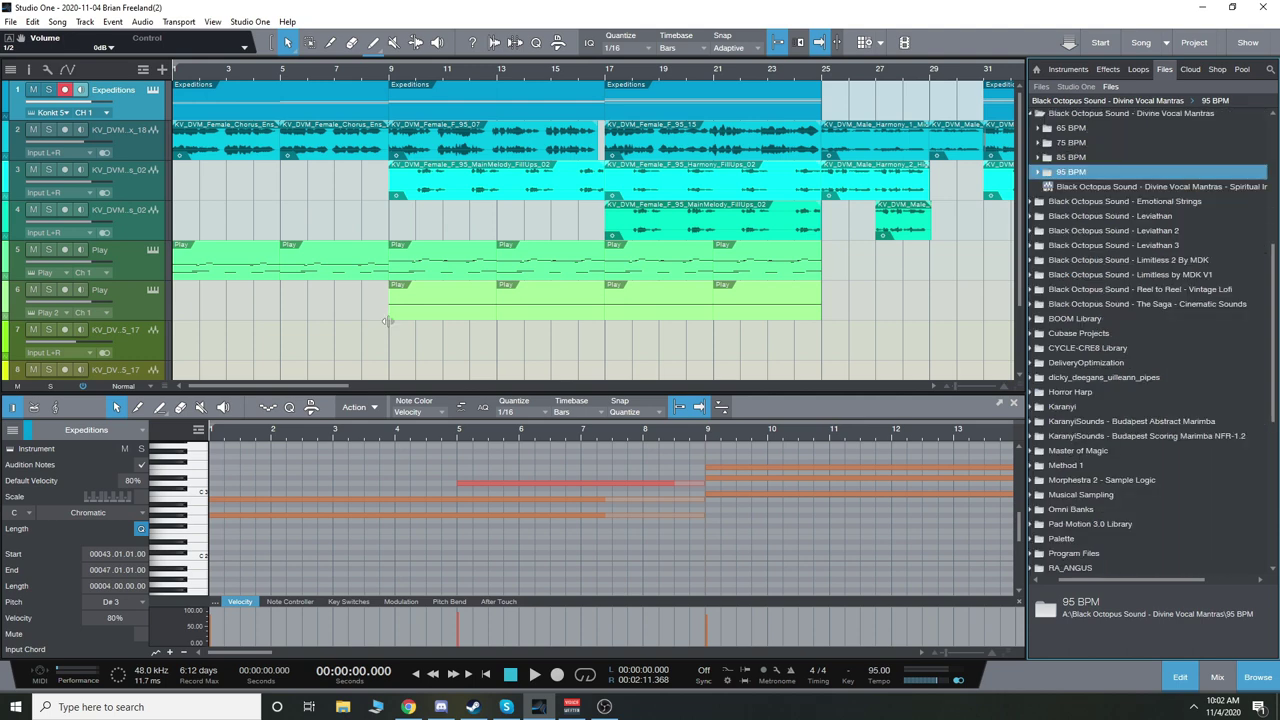
- Play the song from the start and show the short male harmony clip on track 4 in the editor
key(w)
click(534, 675)
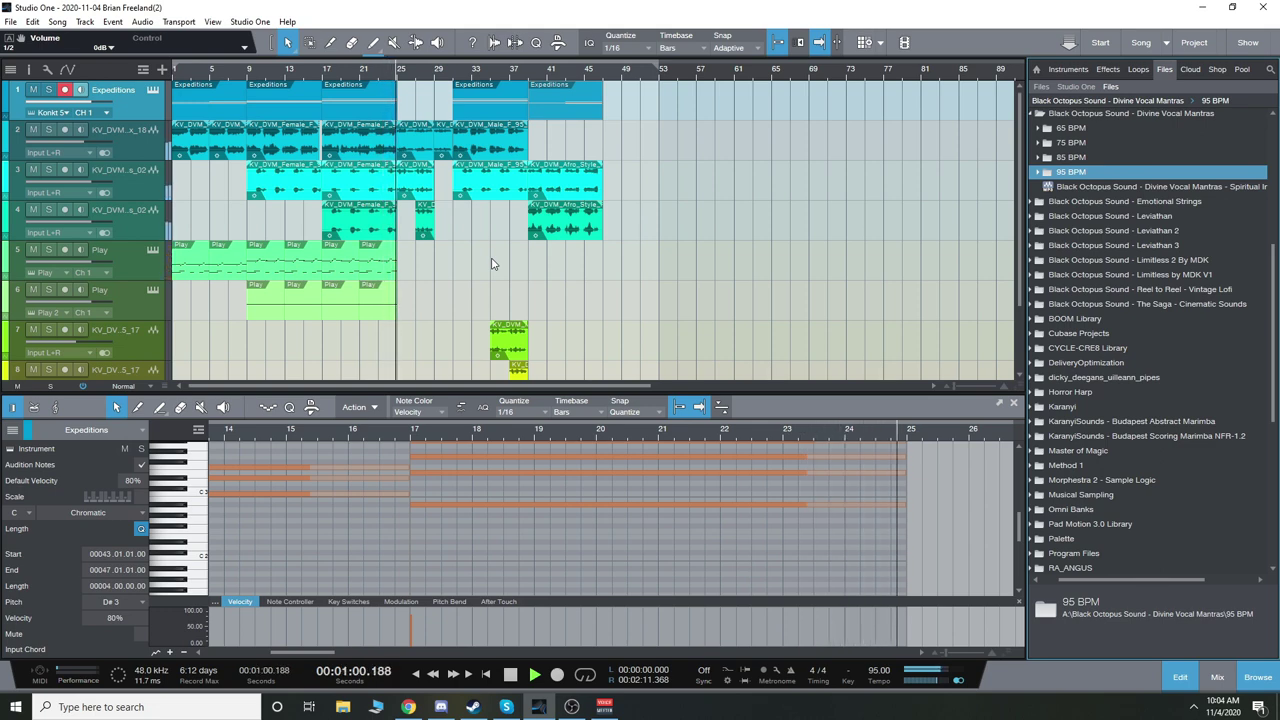
click(424, 220)
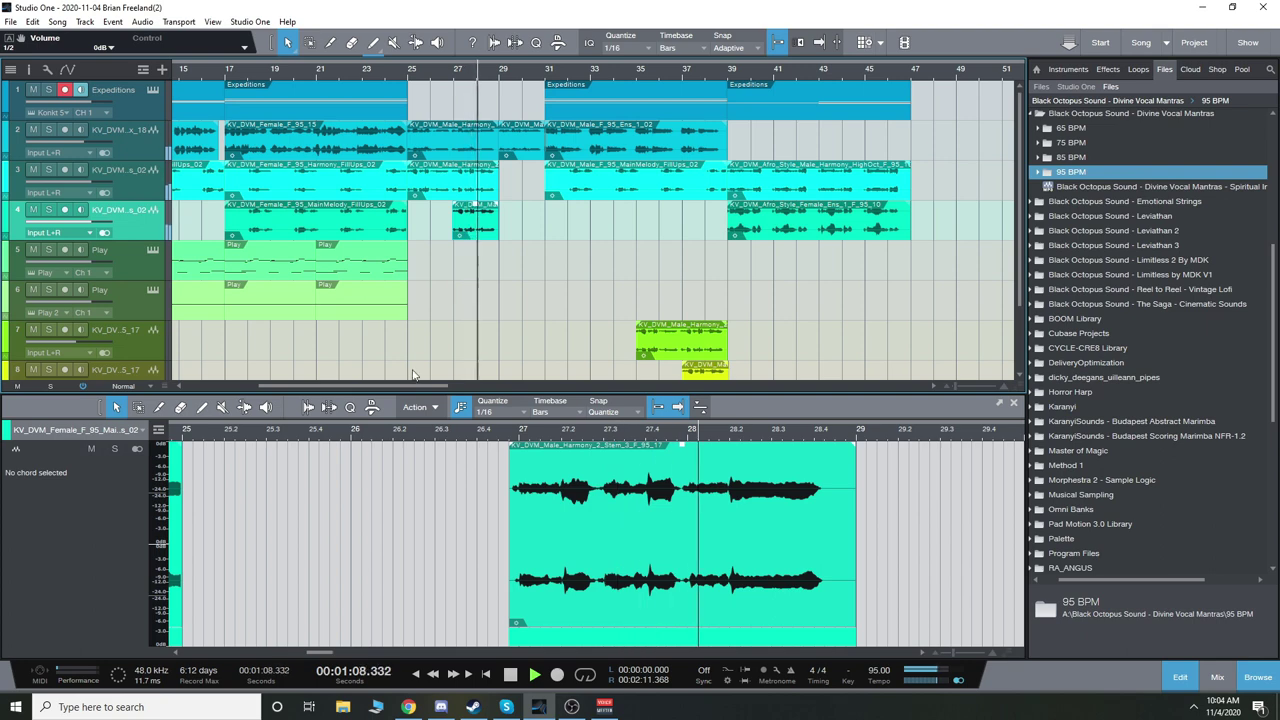
drag(410, 386, 432, 388)
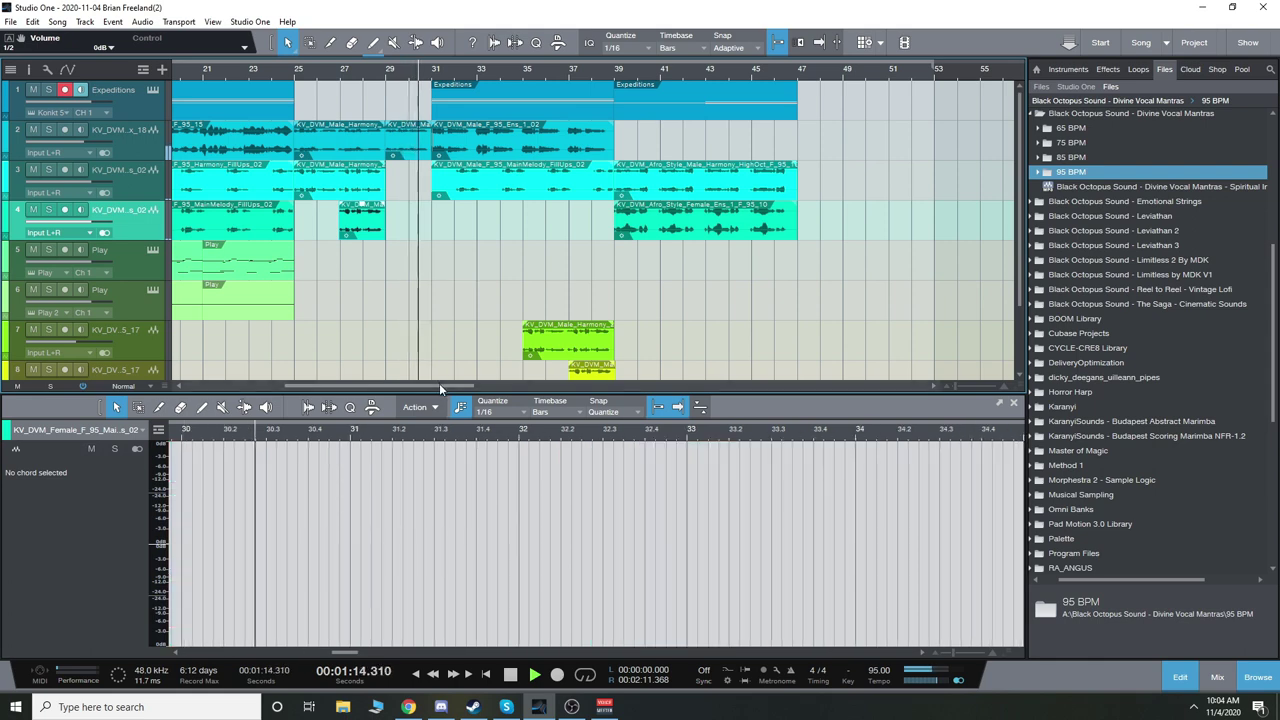
drag(439, 386, 453, 384)
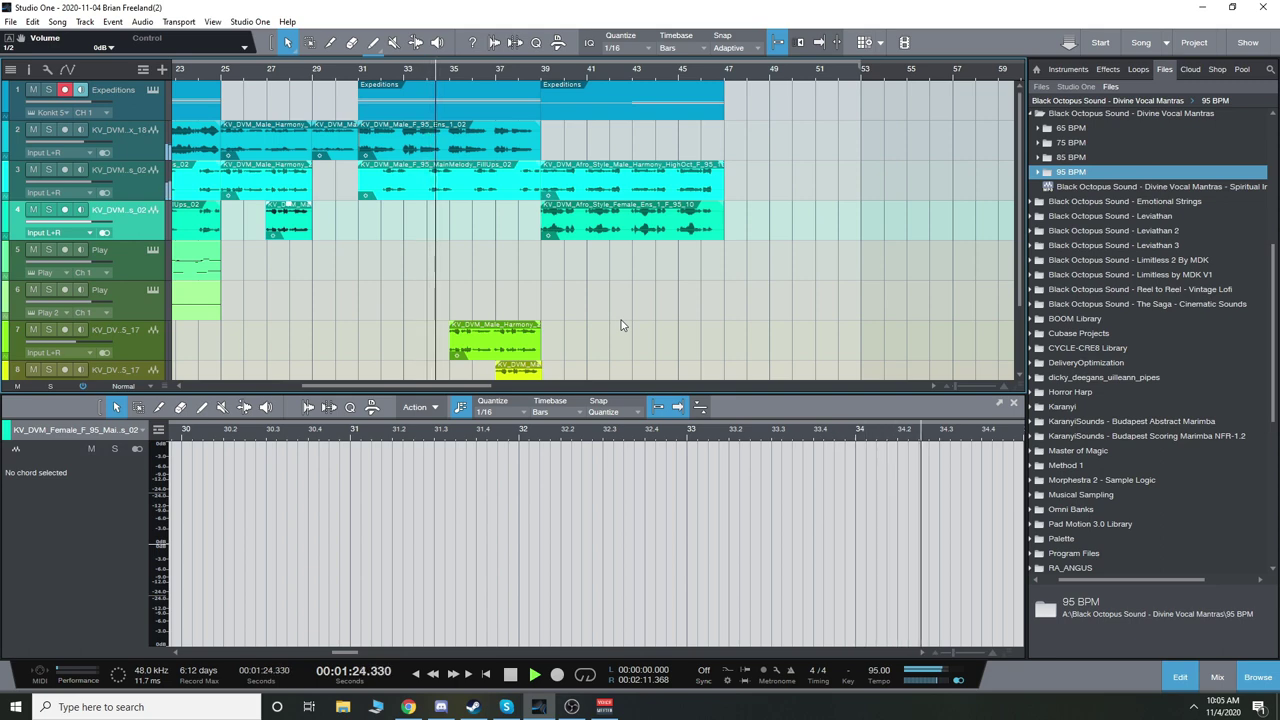
- Reduce the track height to Small and select the short male harmony clip on track 8
scroll(620, 325, down, 1)
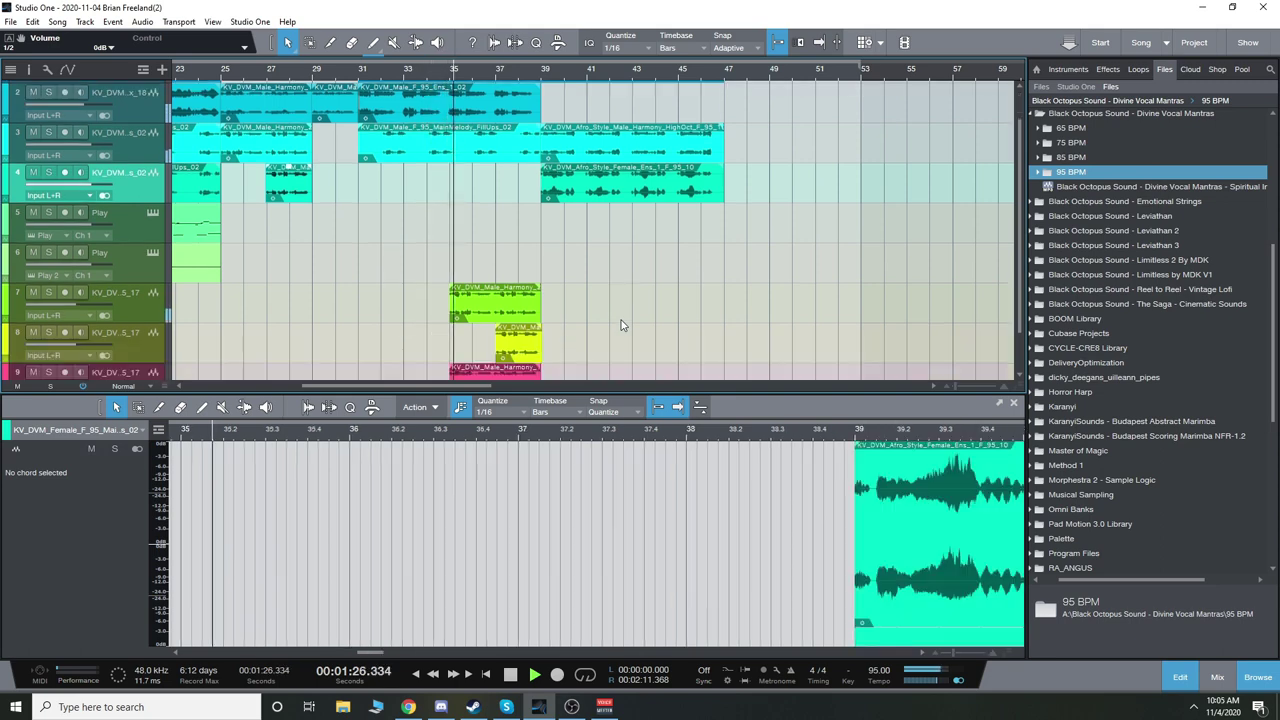
key(shift+w)
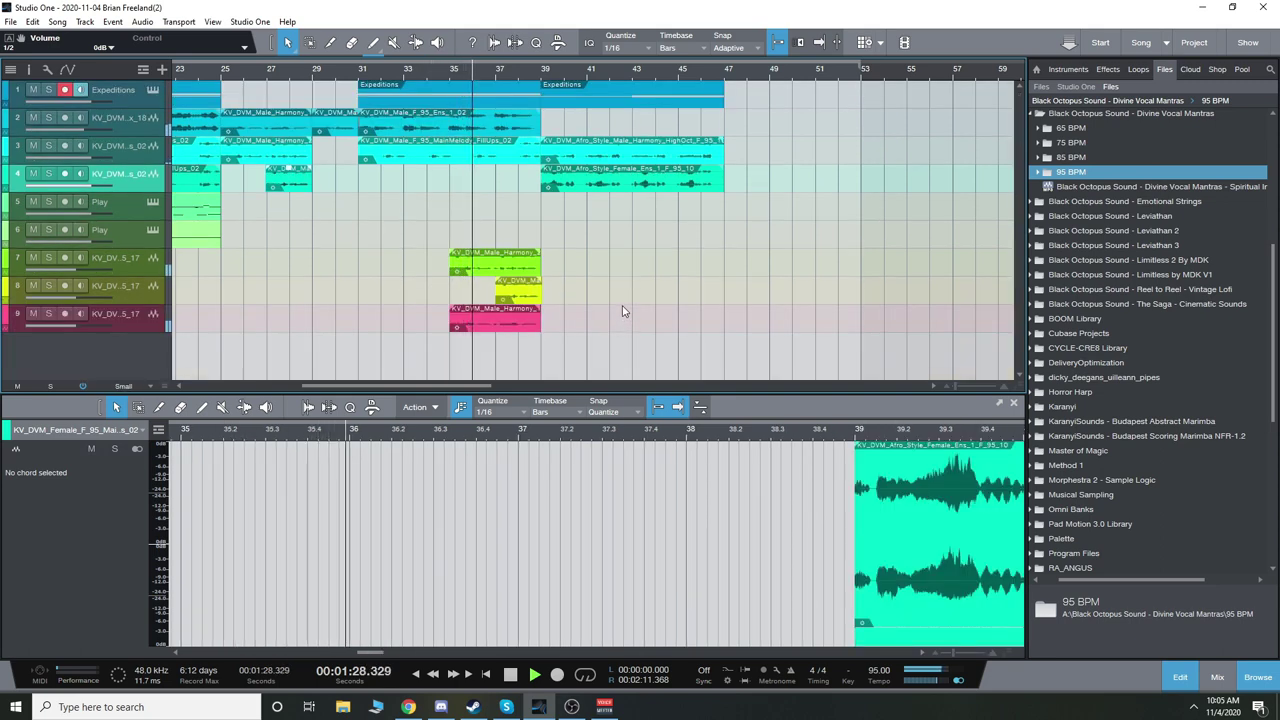
key(e)
key(e)
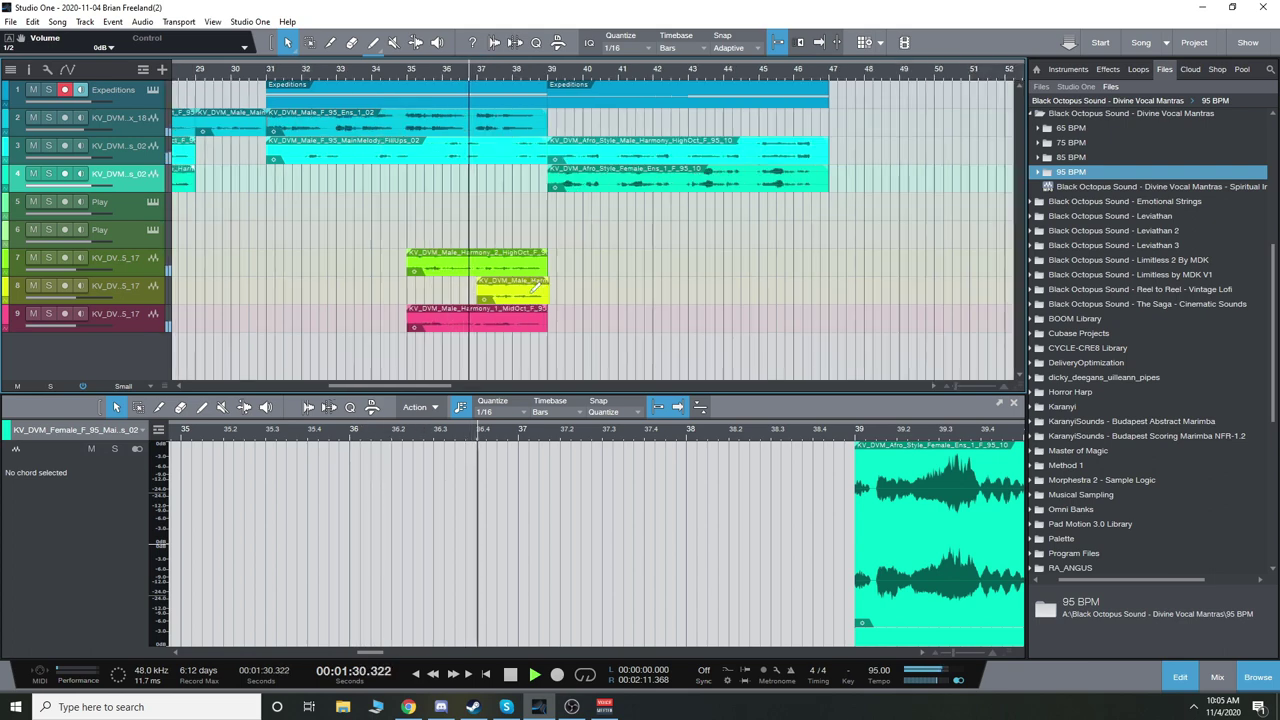
key(Down)
key(Down)
key(Down)
key(Down)
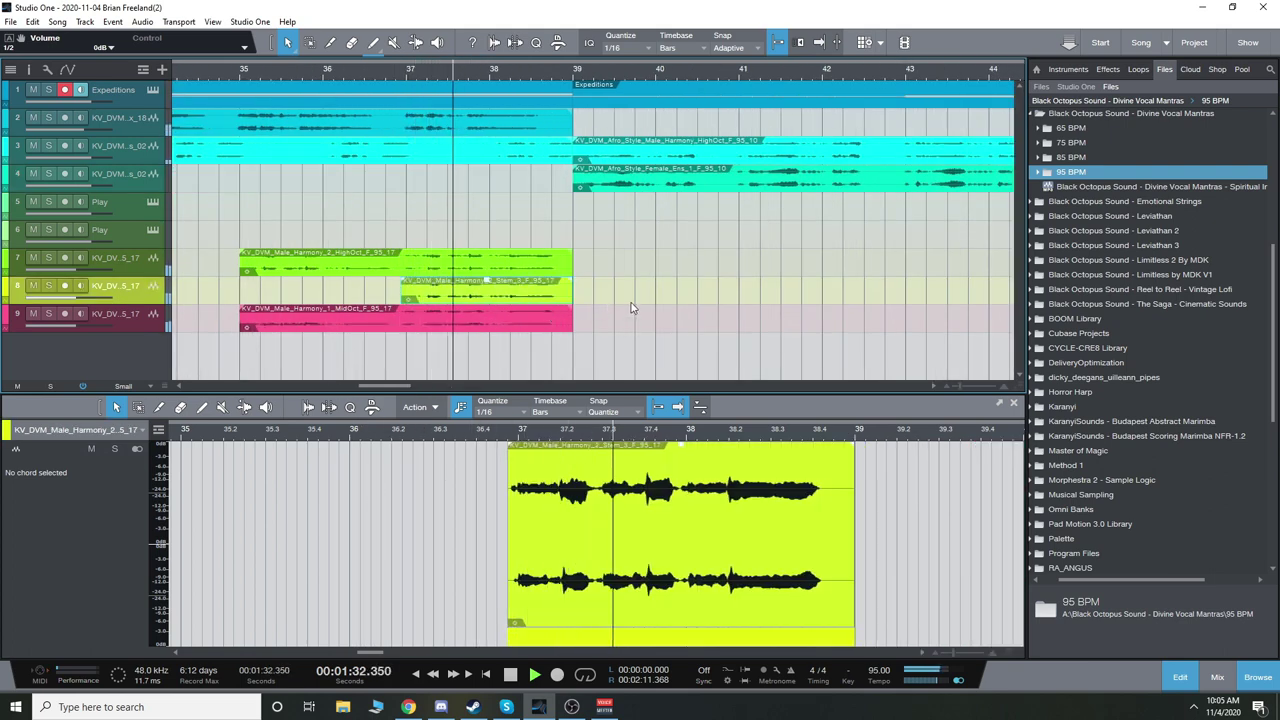
- Play the arrangement through the final clips at bar 47 and stop playback
key(w)
key(w)
key(w)
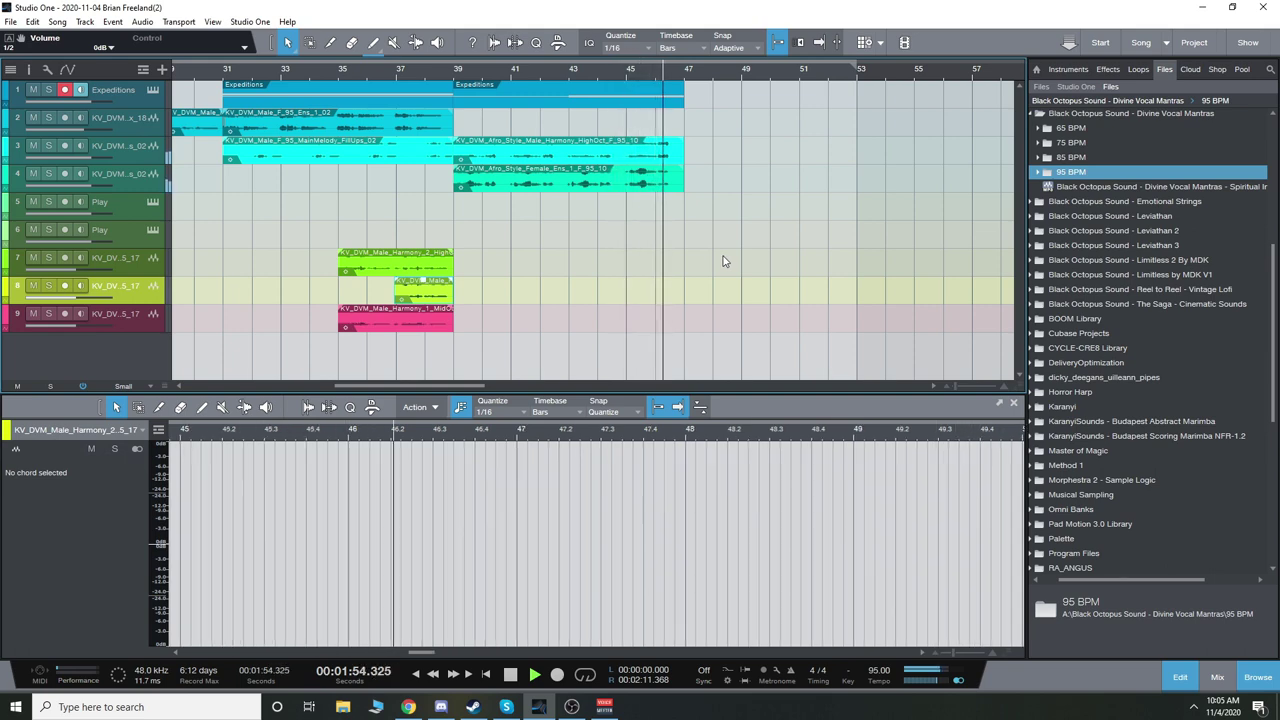
click(510, 674)
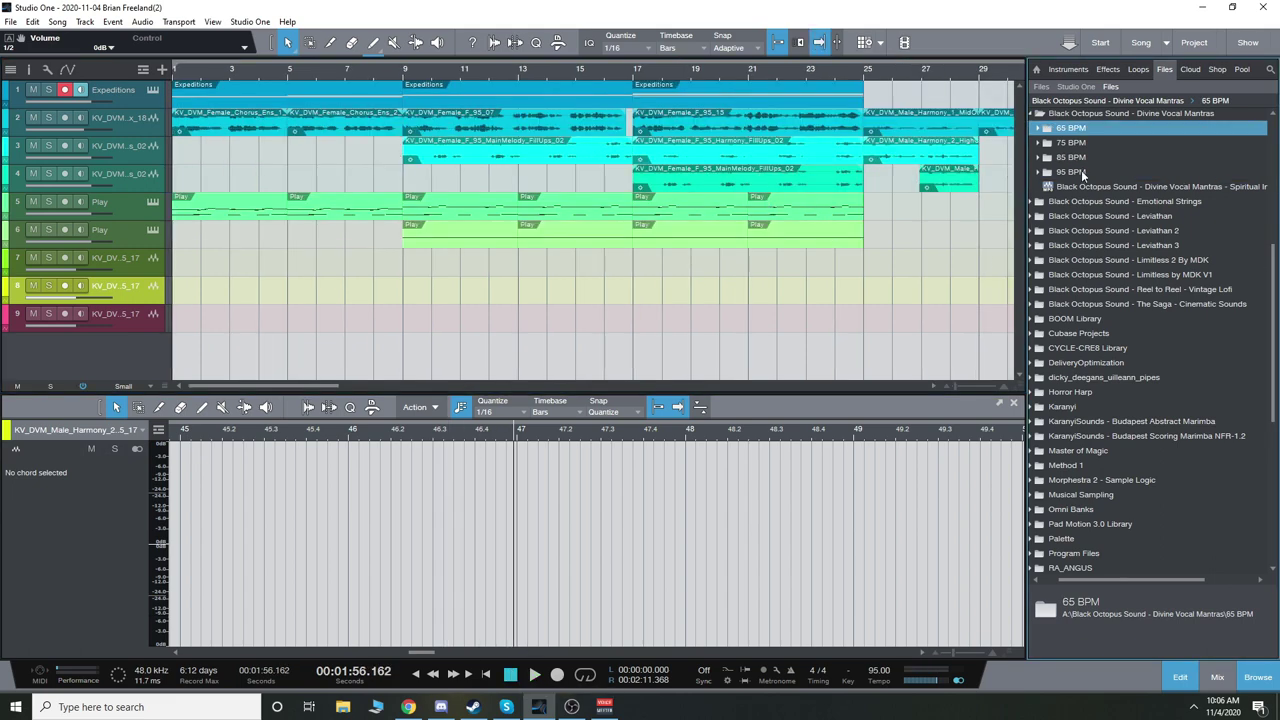
- Expand the 95 BPM folder and, with the mixer shown, solo vocal tracks 2, 3 and 4
double_click(1070, 173)
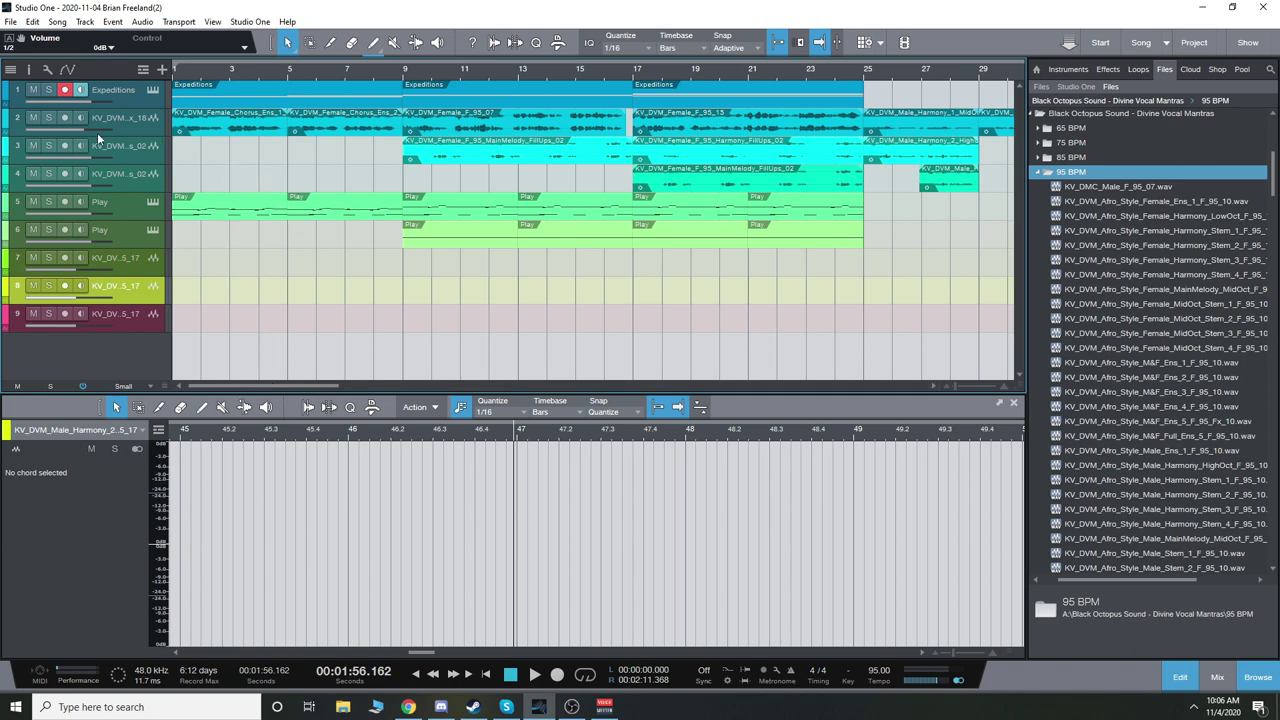
click(1218, 677)
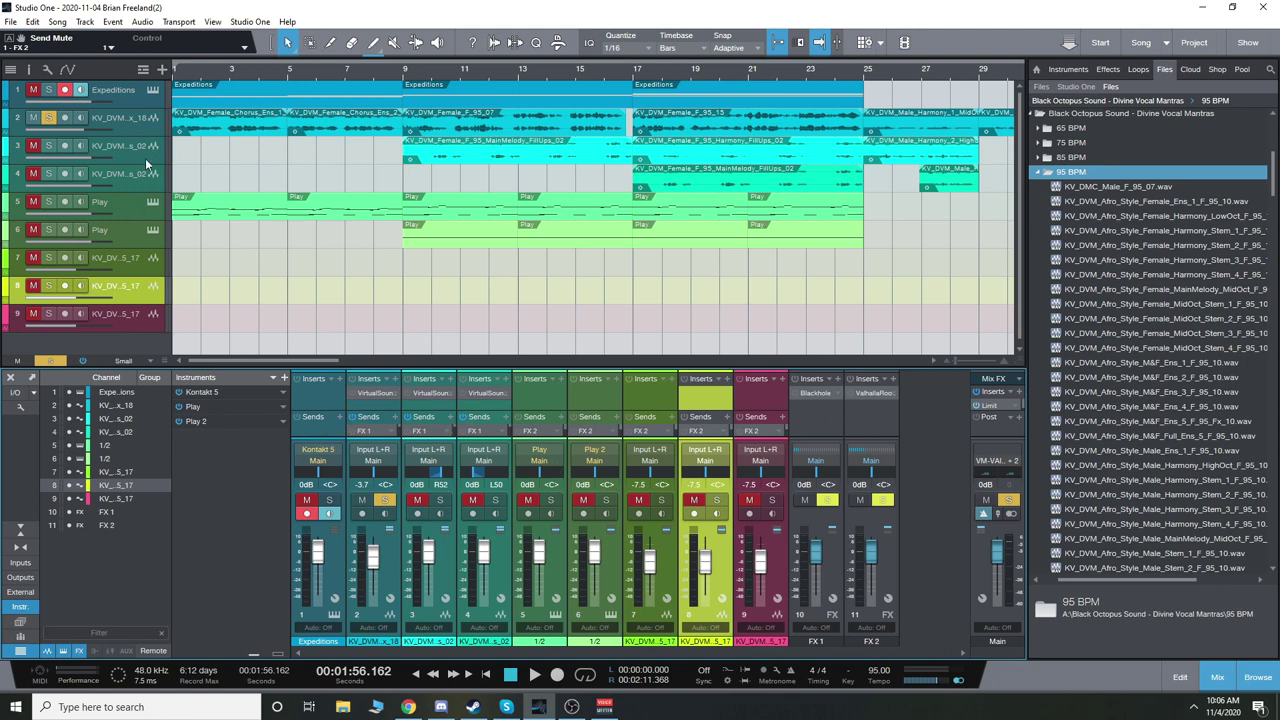
click(49, 147)
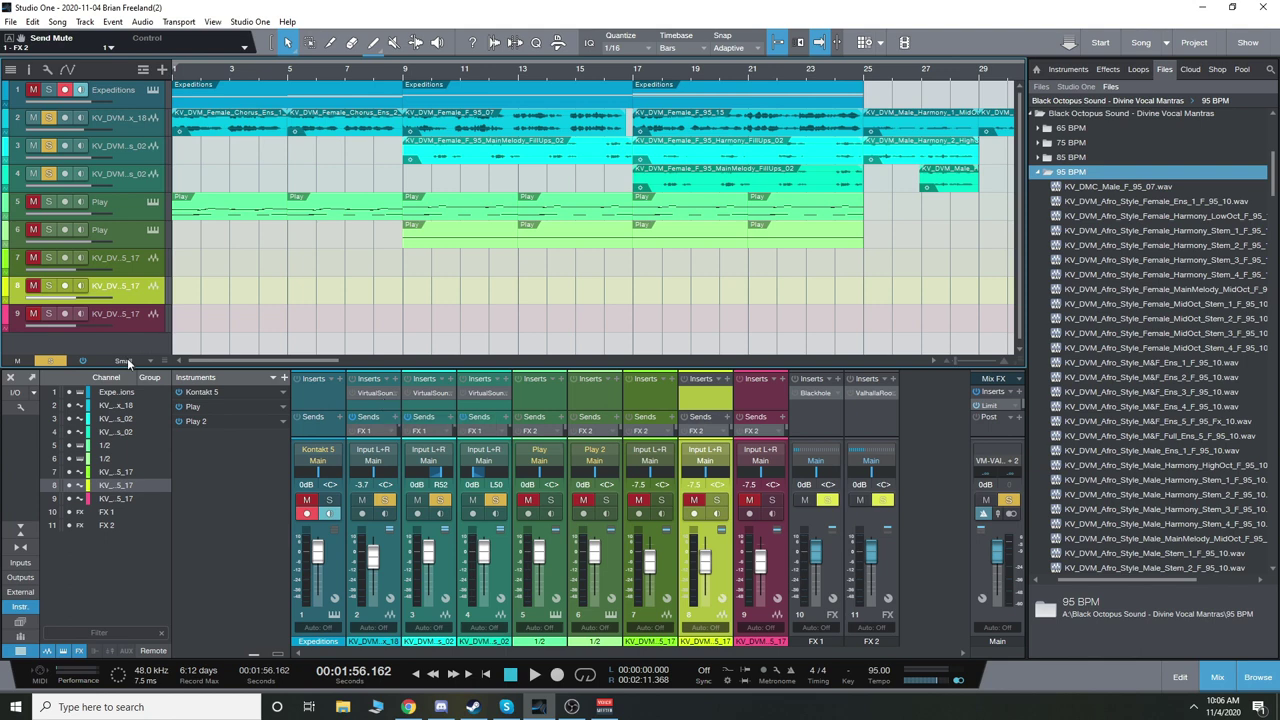
- Play the soloed vocals from the start, adding tracks 7, 8 and 9 to the solo, and stop near bar 47
key(space)
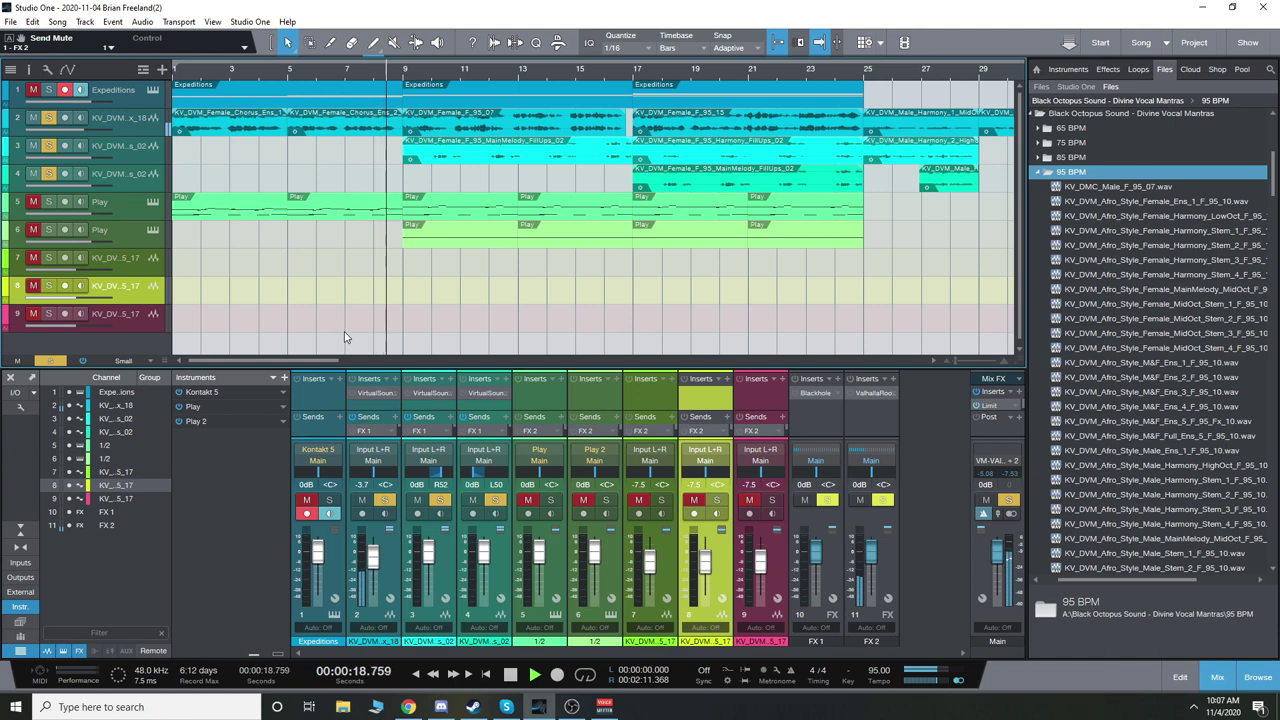
scroll(258, 80, right, 3)
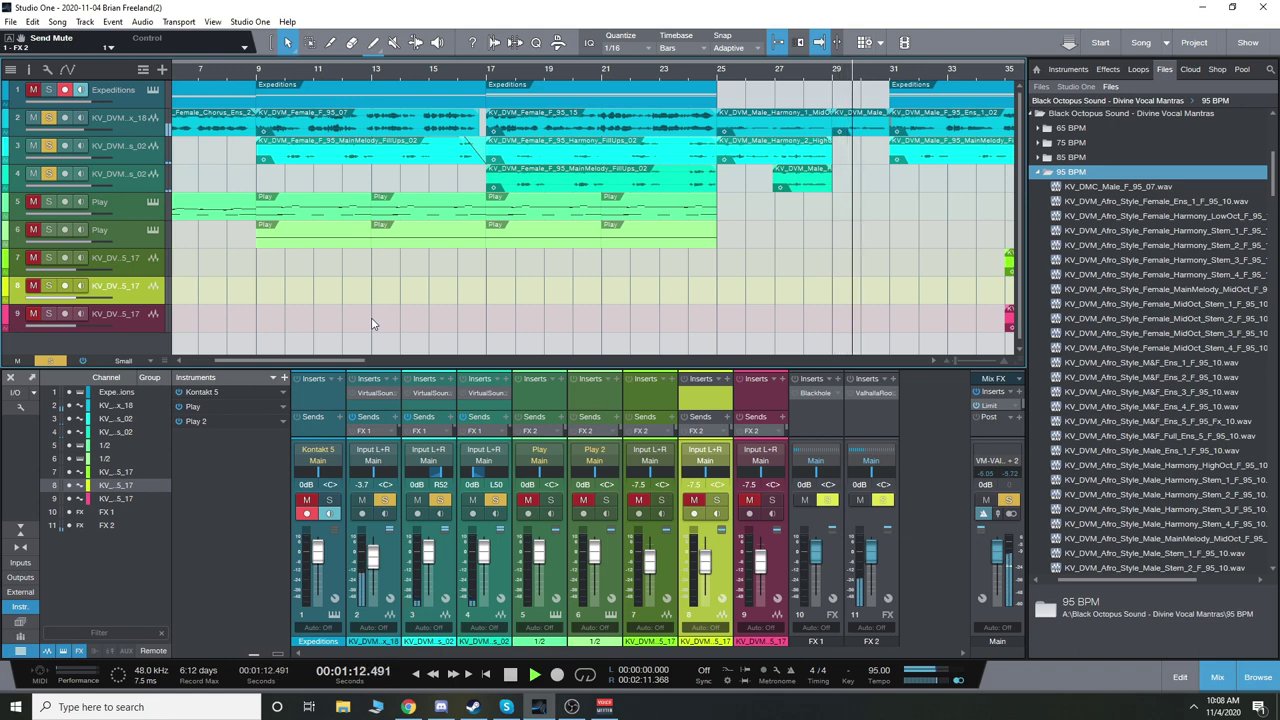
drag(352, 358, 451, 370)
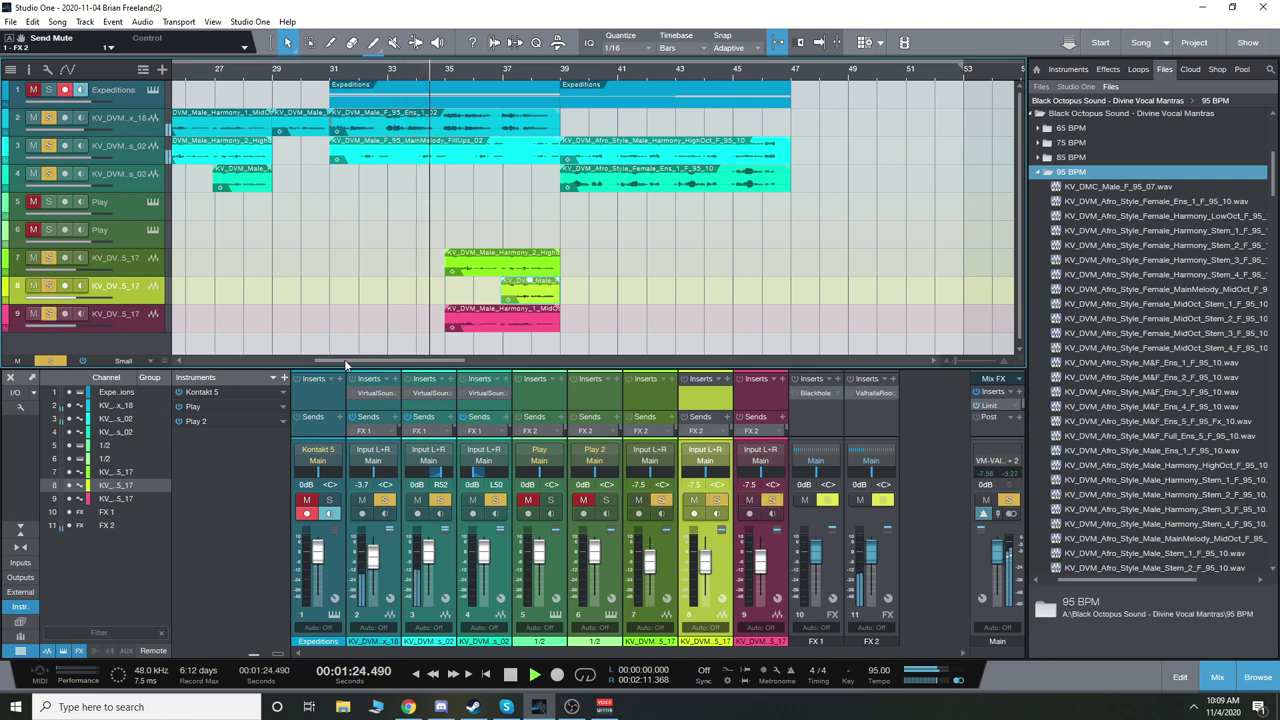
drag(344, 359, 362, 364)
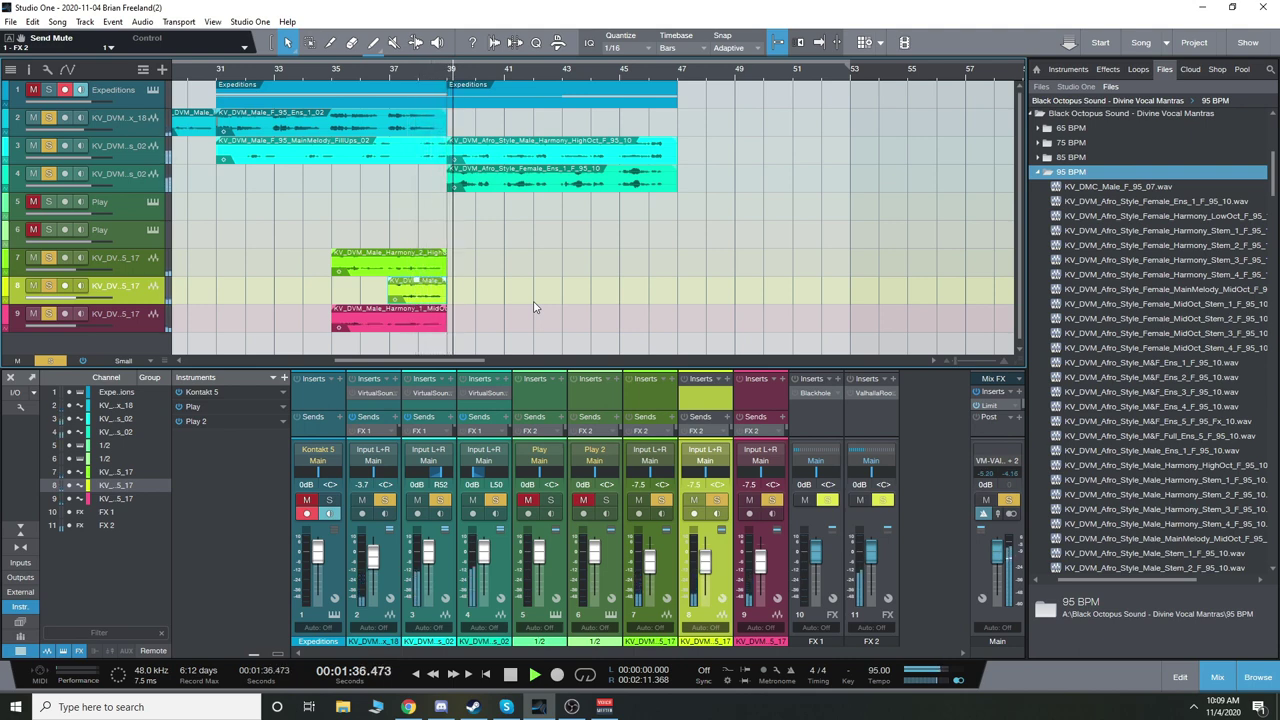
scroll(500, 305, right, 3)
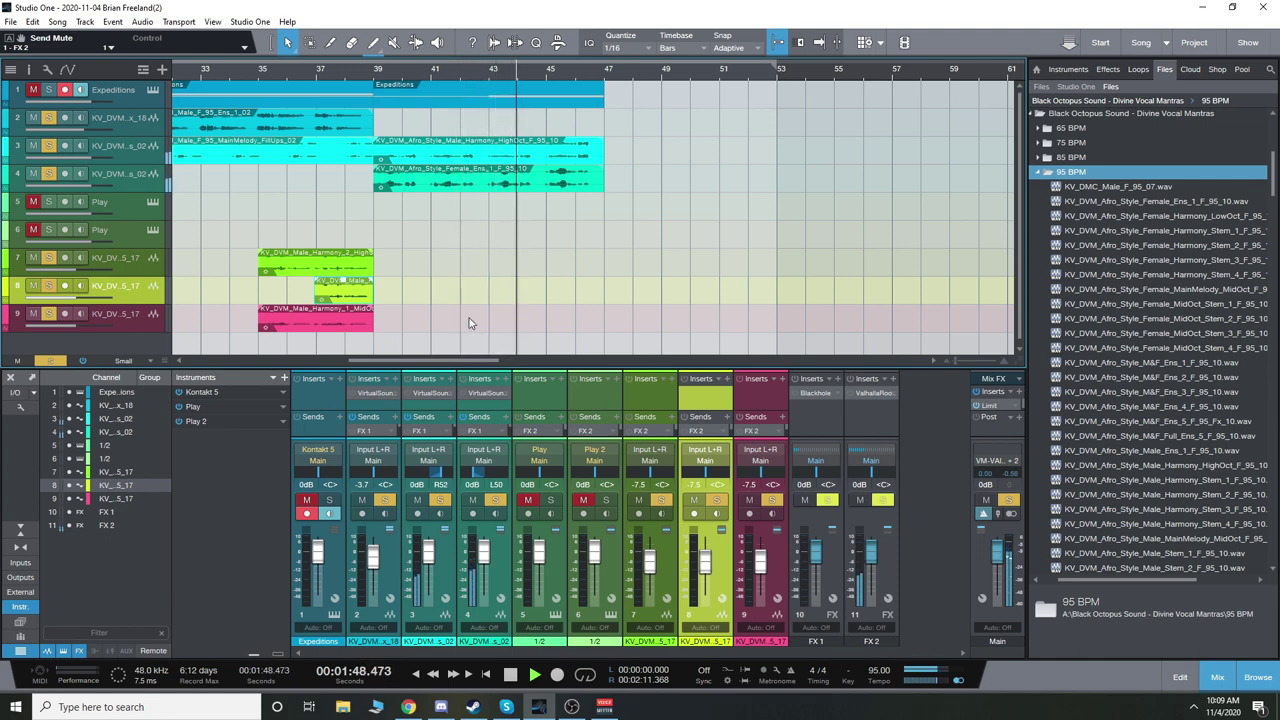
click(510, 675)
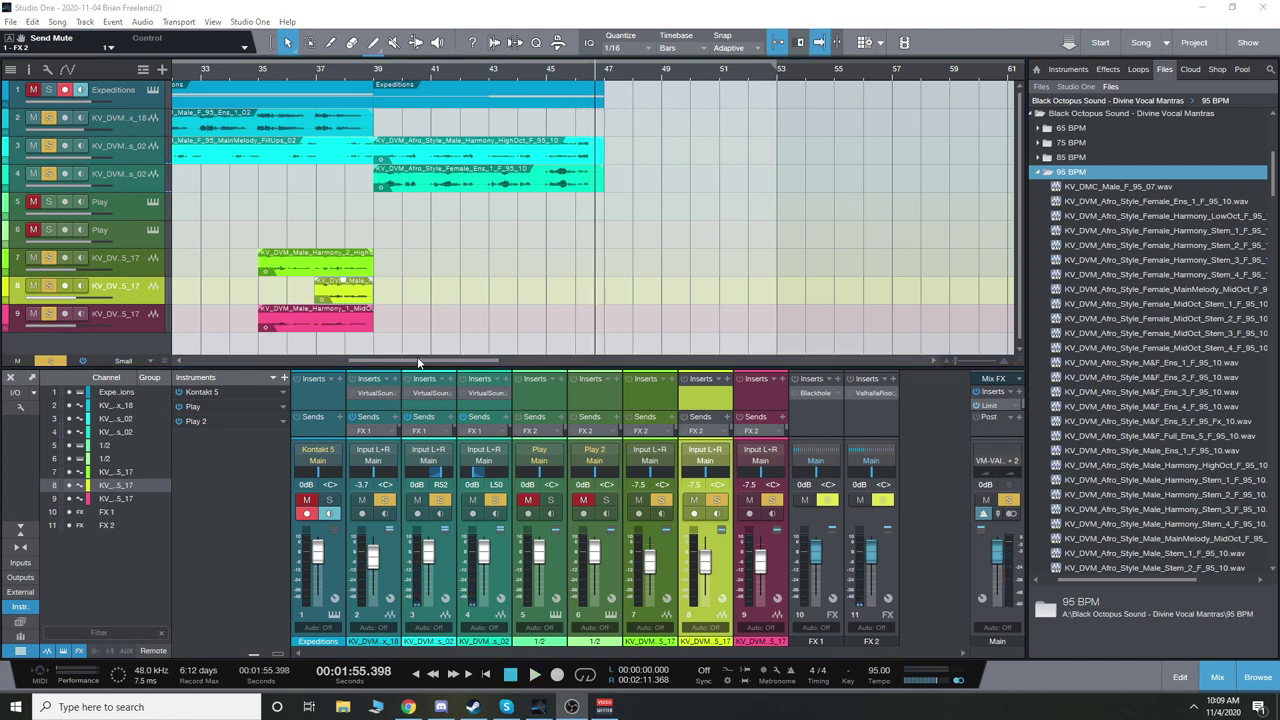
- Isolate vocal tracks 3 and 4 by removing the solo from tracks 2, 7, 8 and 9
scroll(414, 360, left, 10)
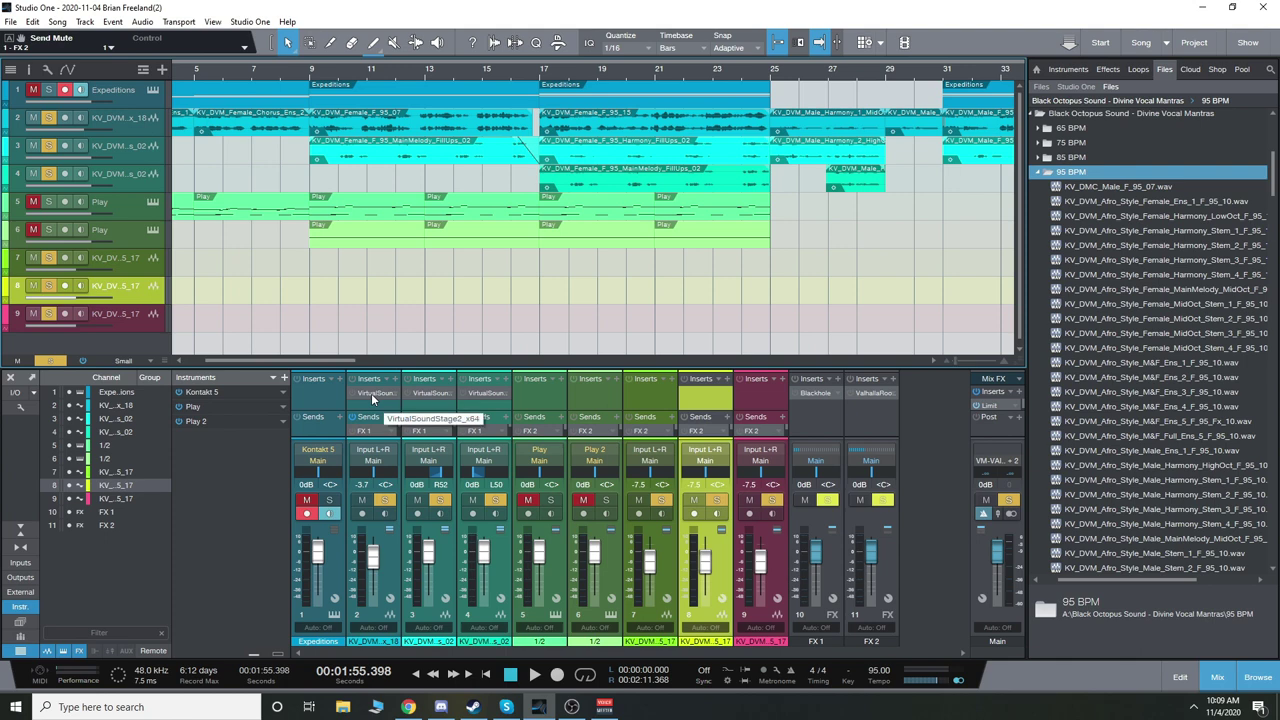
scroll(286, 356, left, 2)
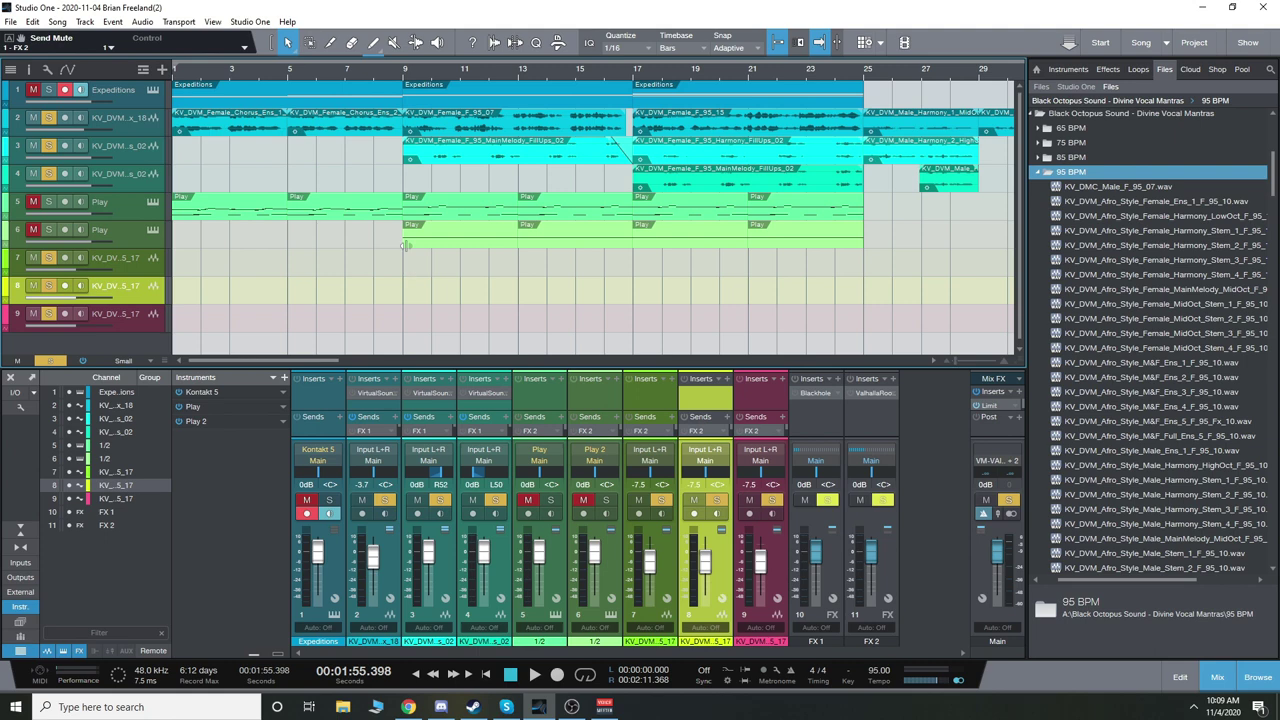
drag(291, 362, 341, 372)
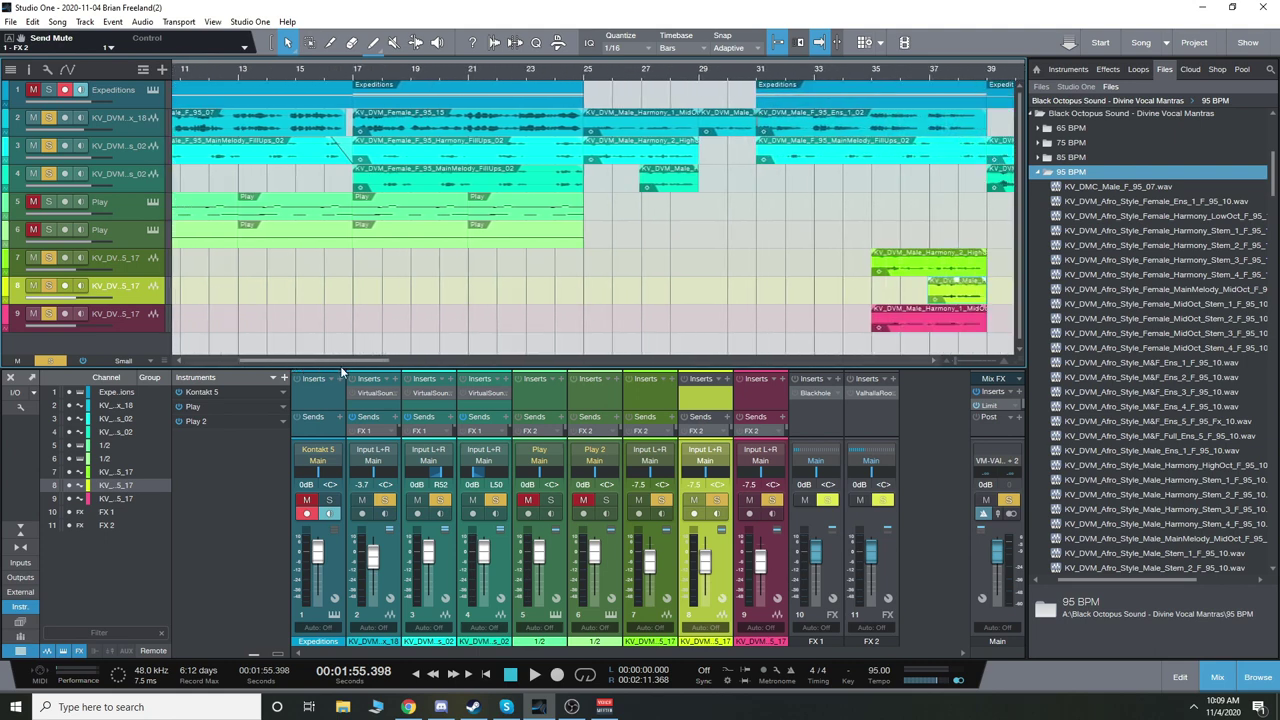
click(33, 286)
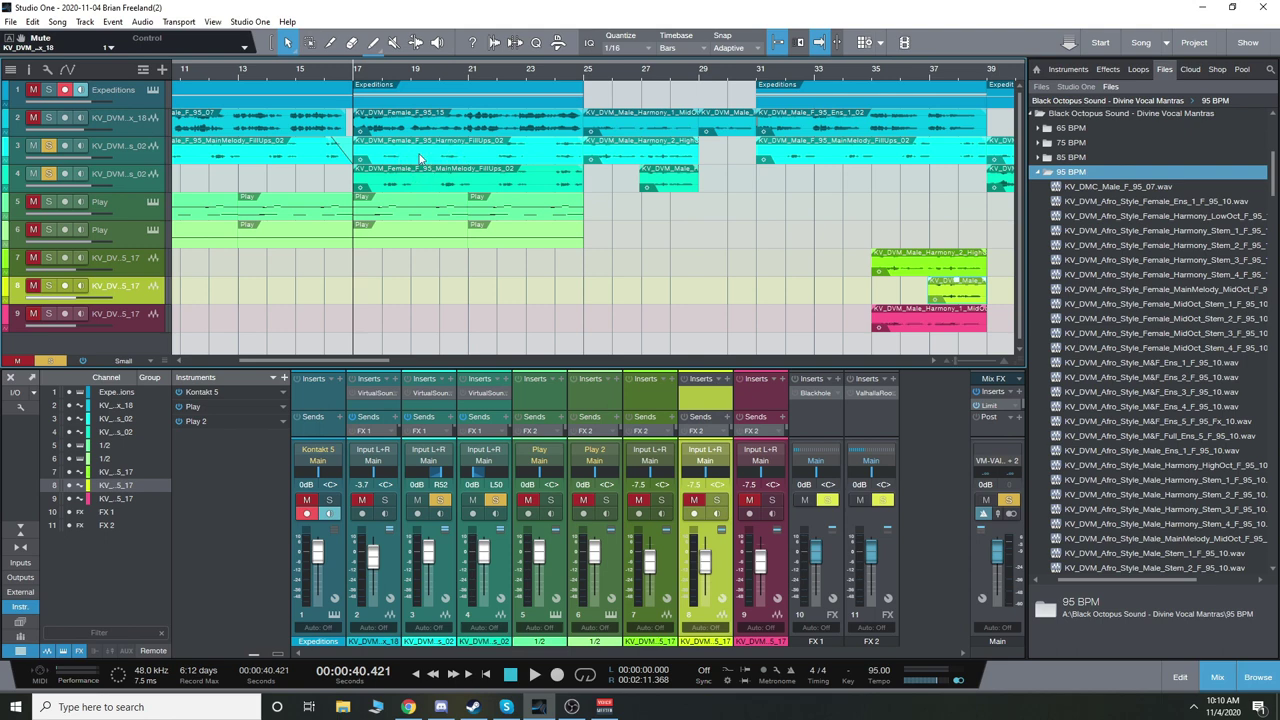
- Audition track 3 alone from bar 17, stop playback and solo track 4 again
scroll(1160, 300, down, 5)
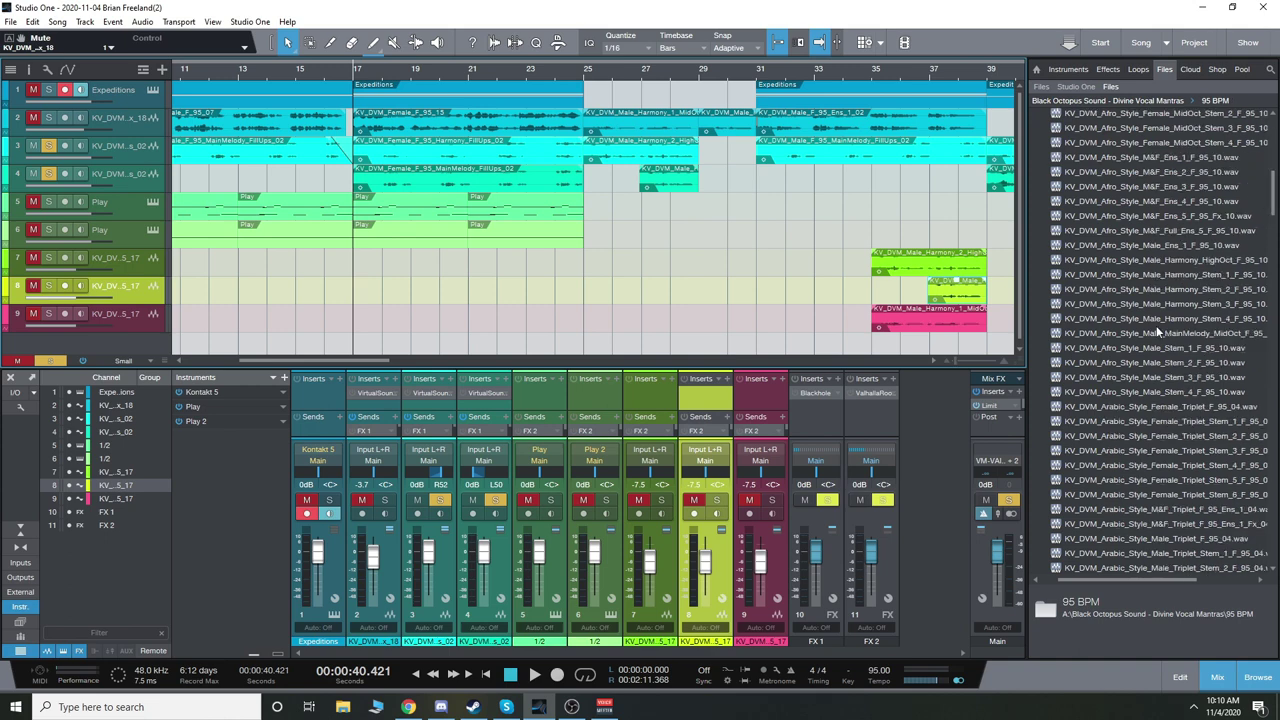
scroll(1138, 373, up, 5)
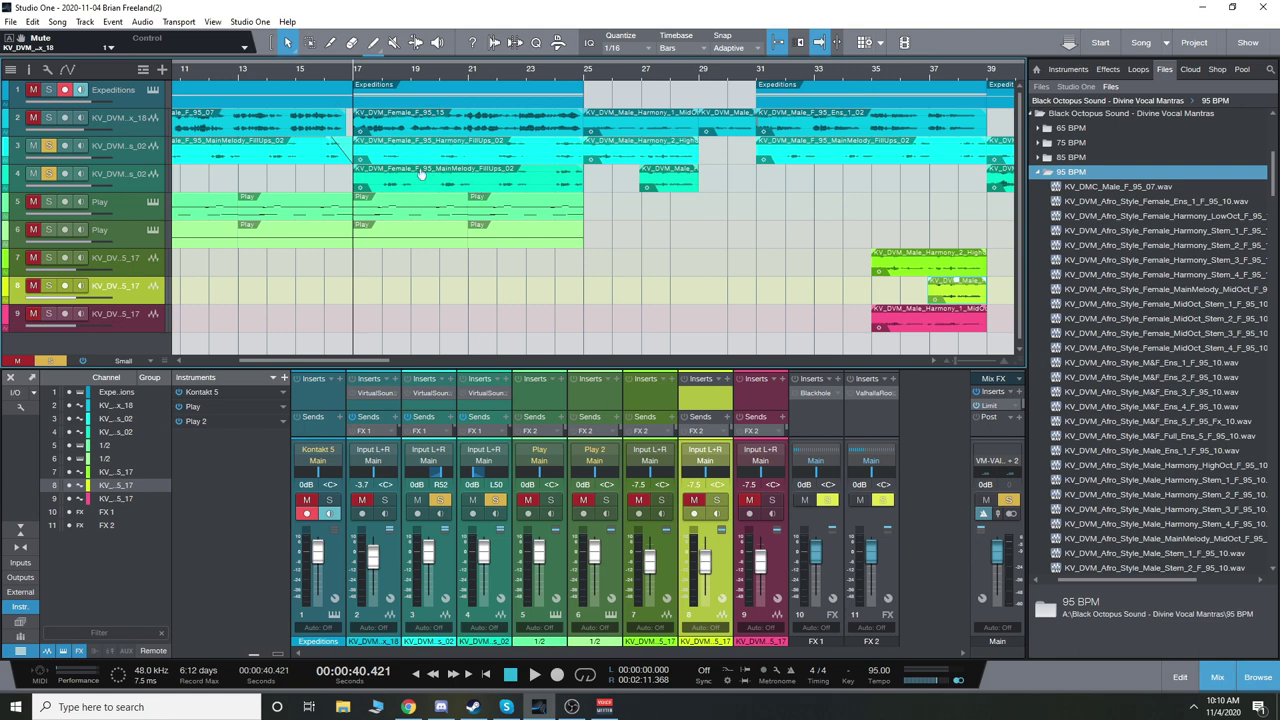
click(432, 273)
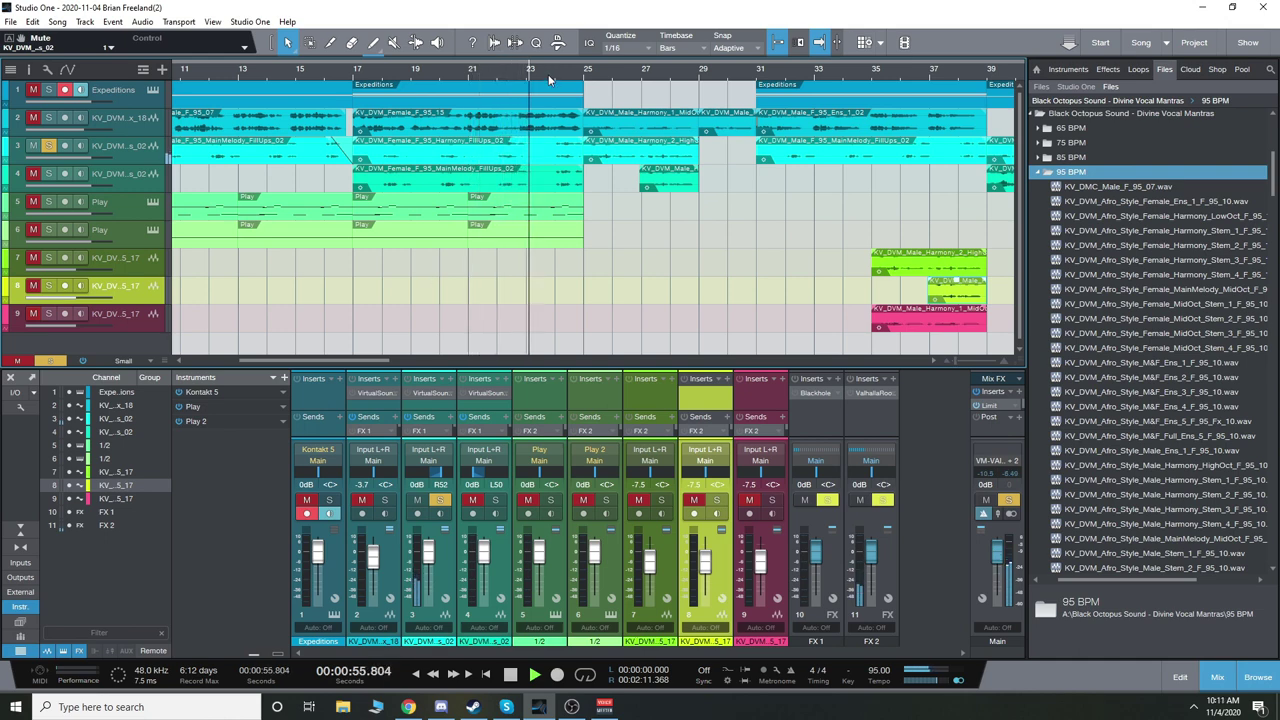
key(space)
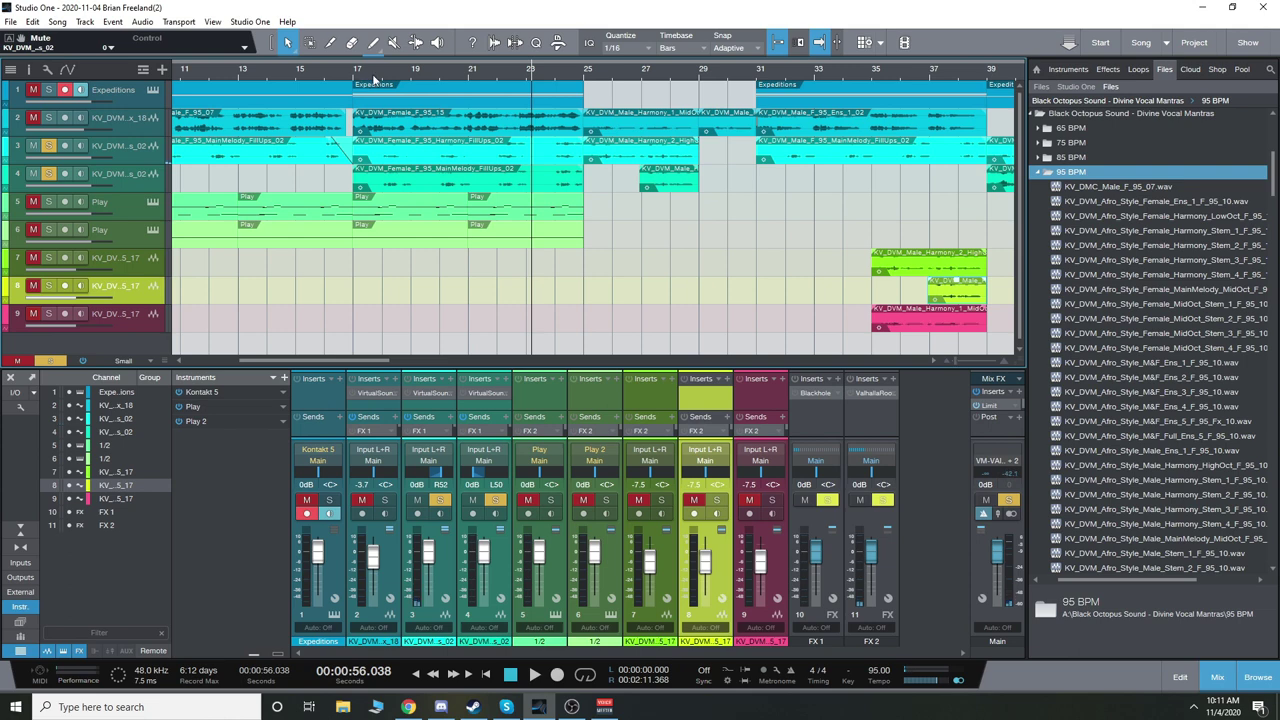
click(375, 80)
drag(376, 362, 380, 362)
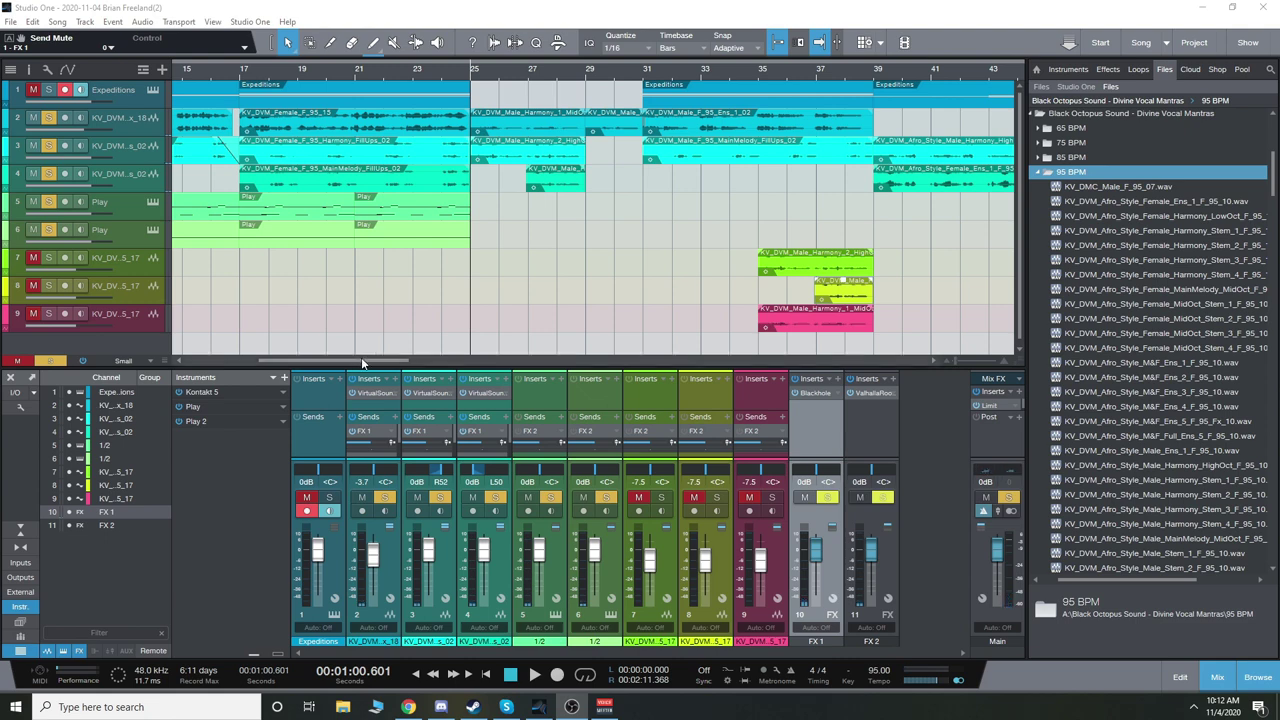
- Open track 5's Play clip at bar 21 in the note editor and examine its note pattern
click(127, 206)
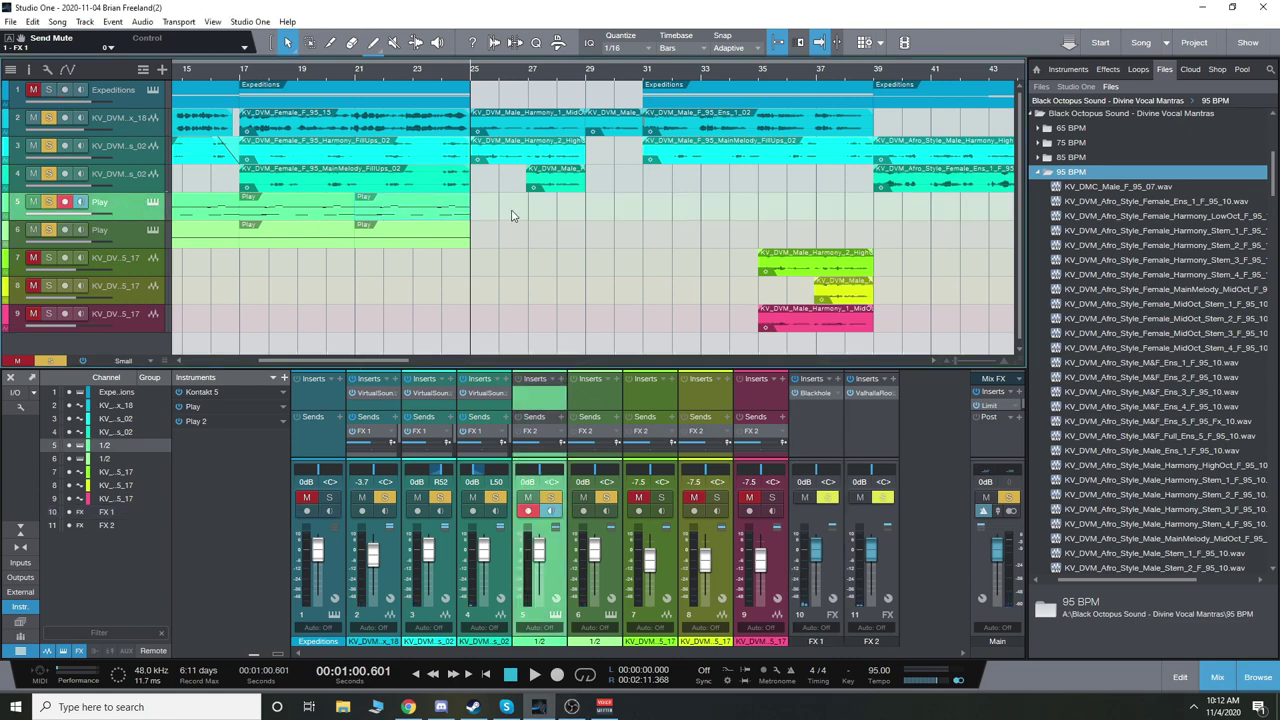
double_click(376, 214)
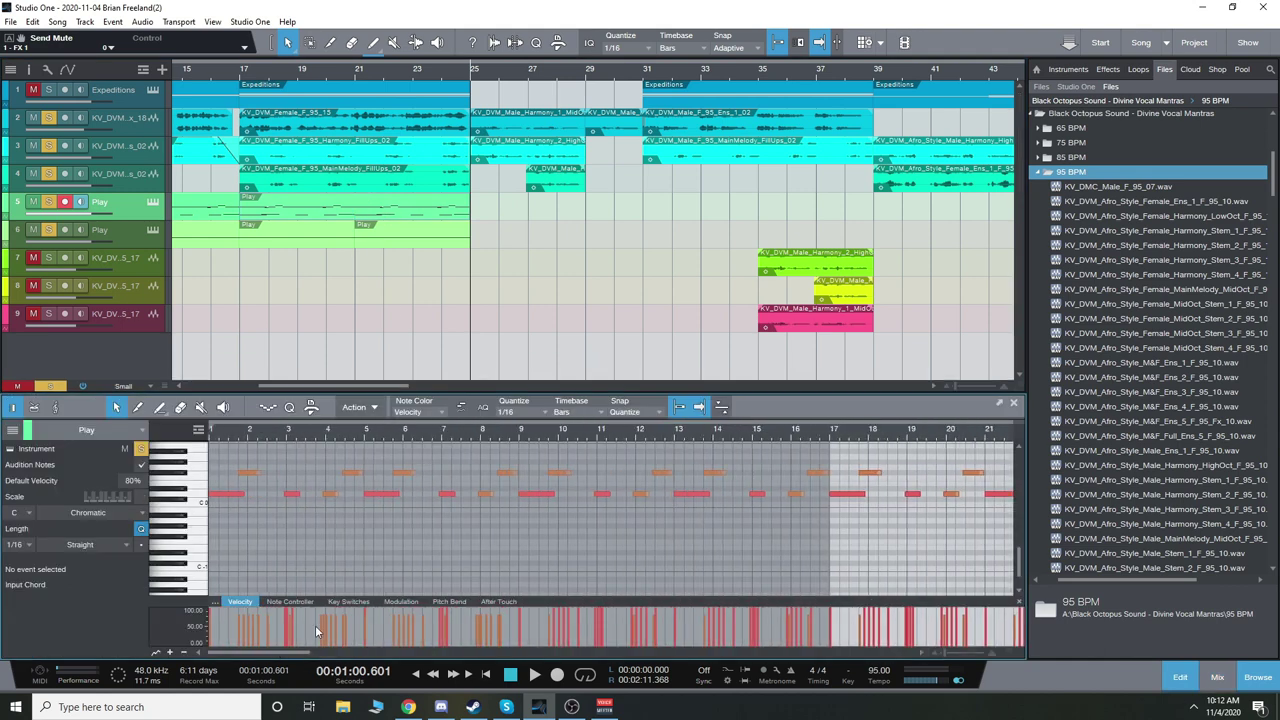
scroll(337, 547, up, 2)
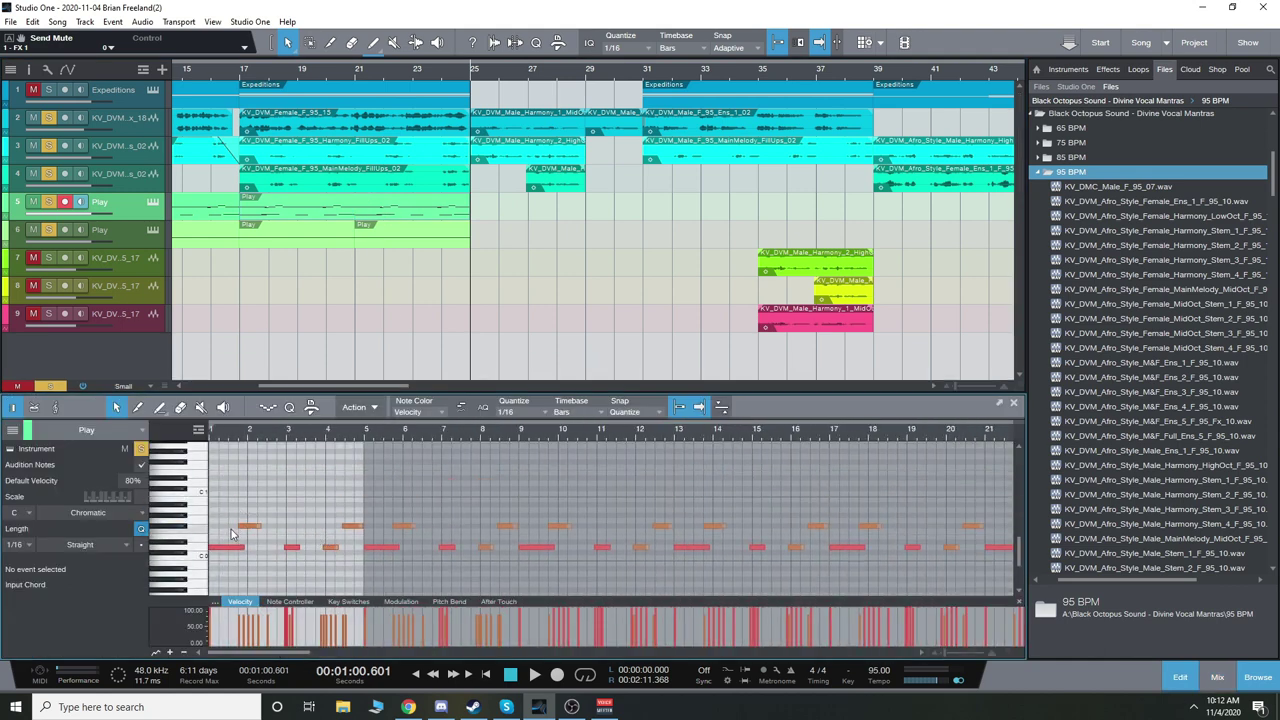
- Examine the higher notes in track 5's Play clip, and display track 6's Play notes in the note editor
scroll(231, 533, up, 2)
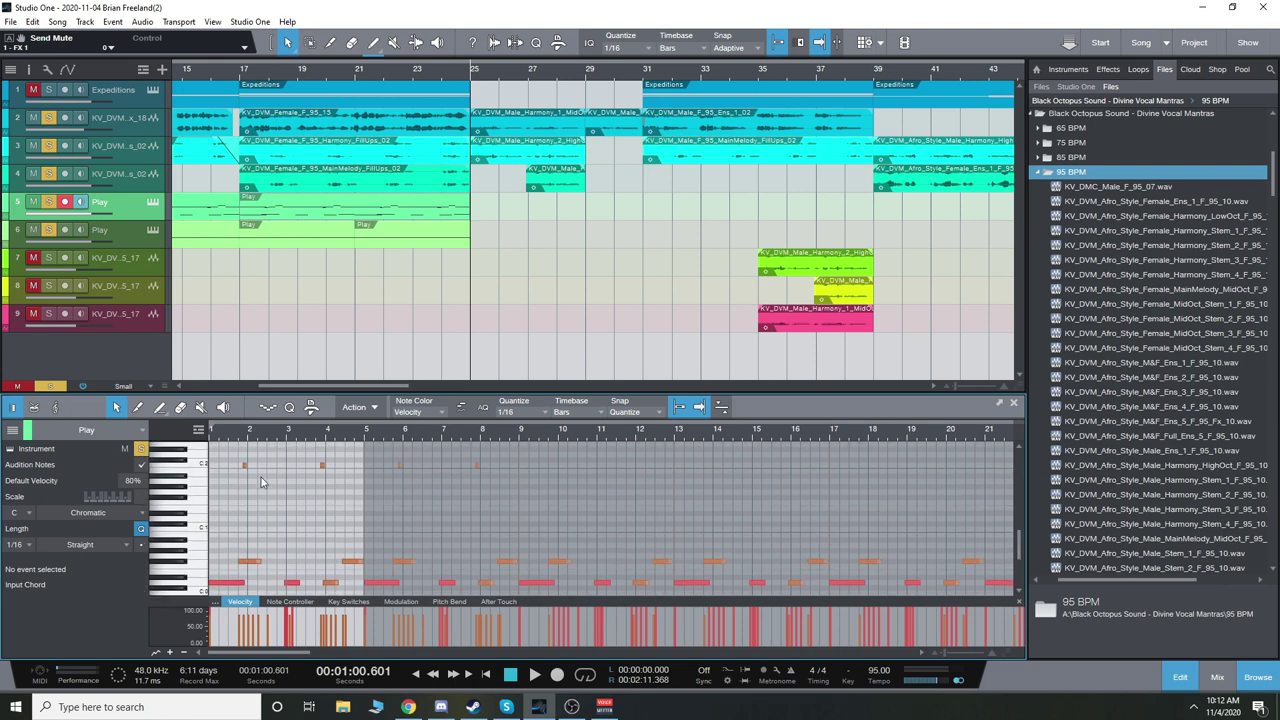
scroll(261, 477, up, 2)
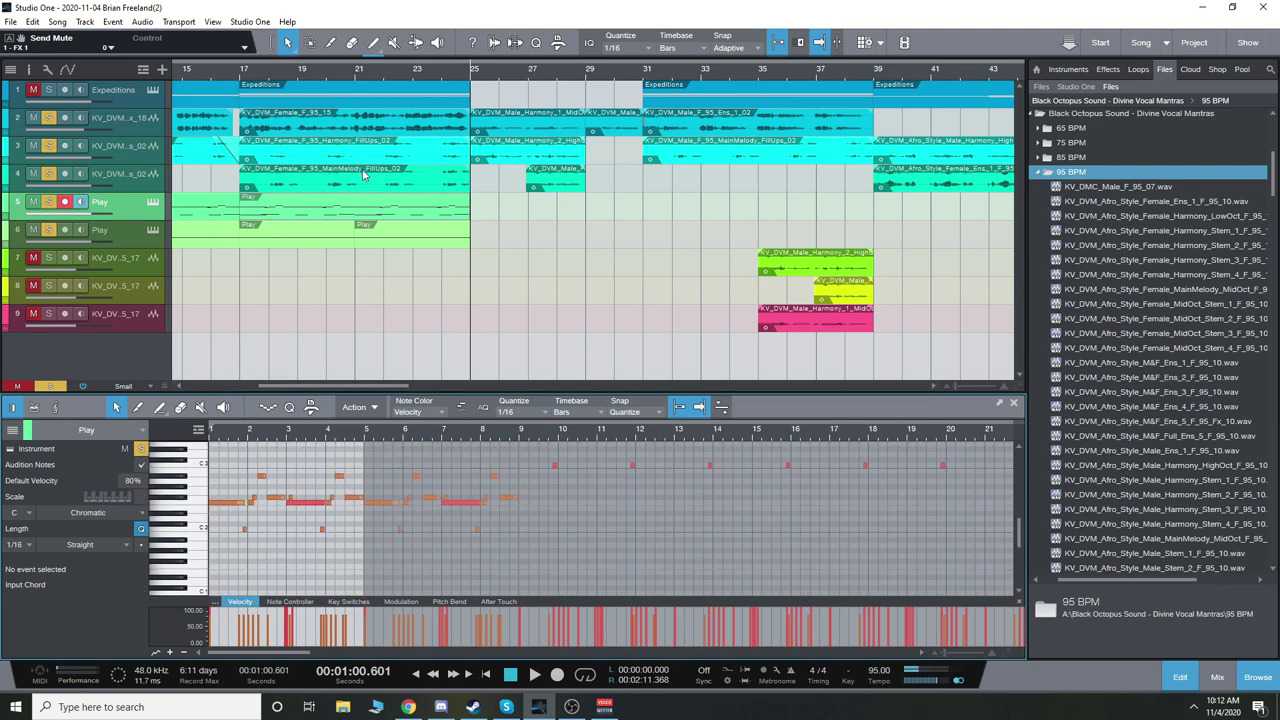
key(Down)
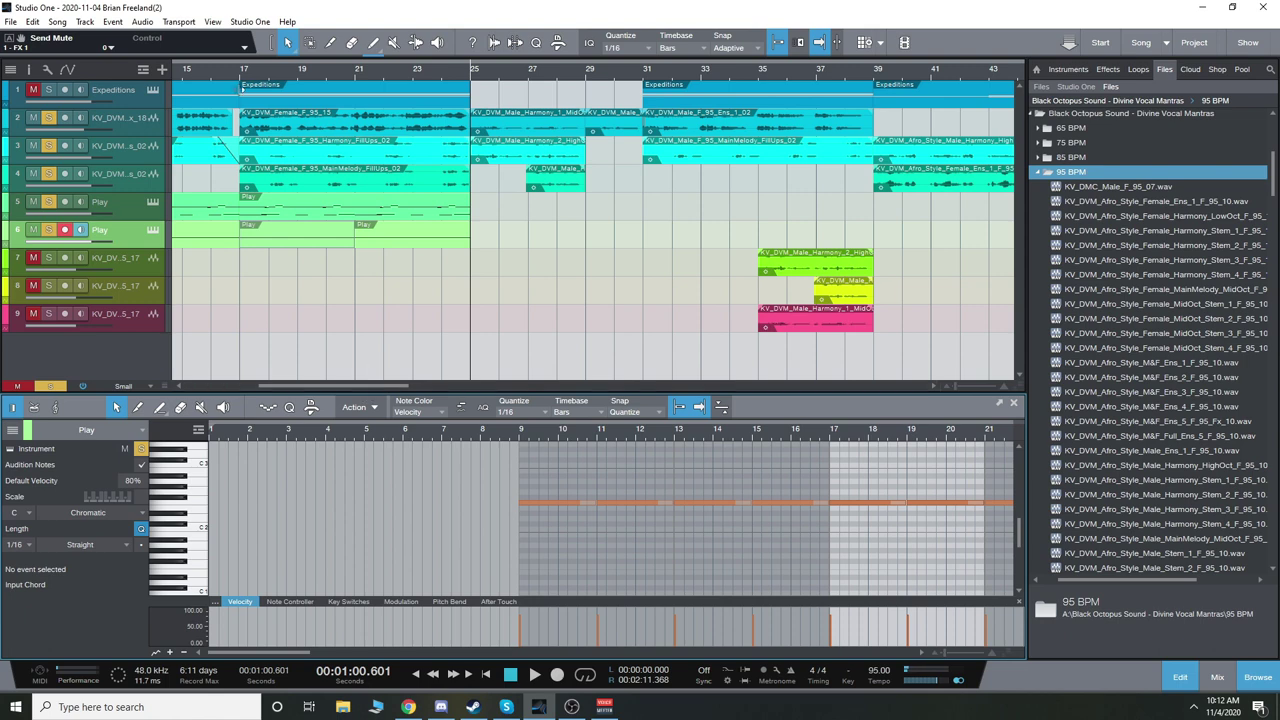
- Place the playback cursor at bar 17 and clear all solos and mutes across the song's tracks
click(242, 76)
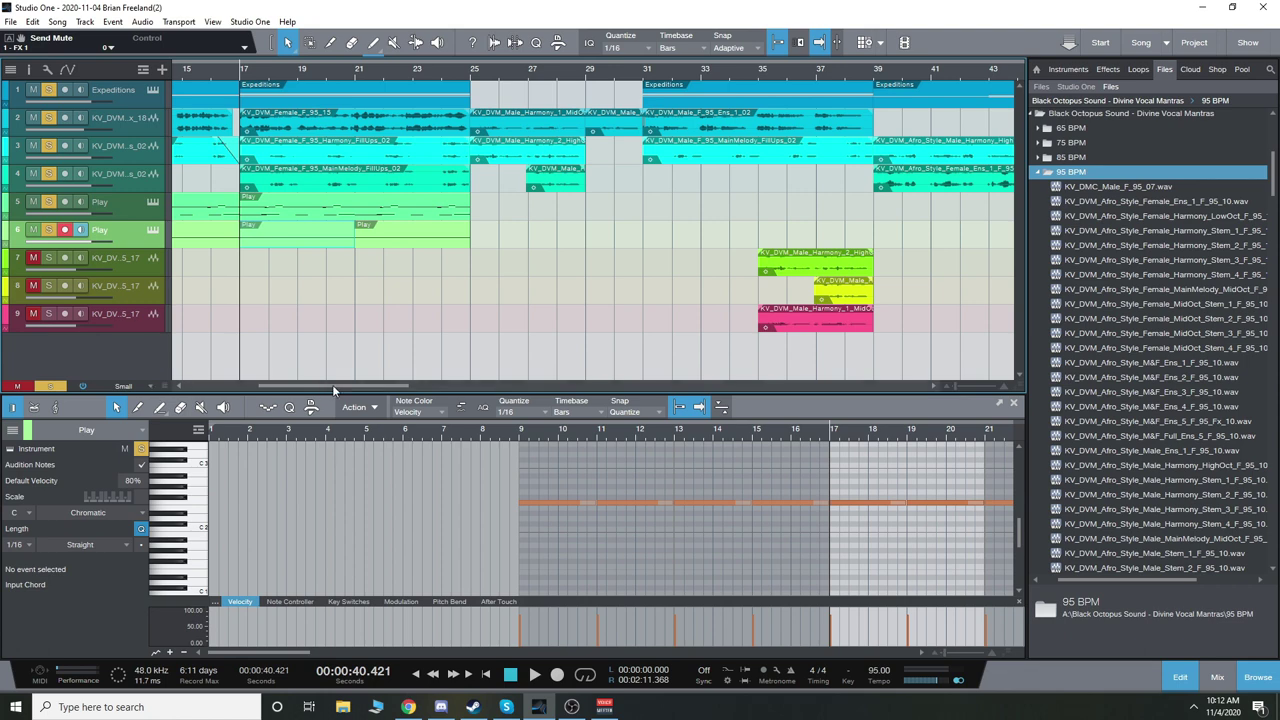
scroll(332, 384, left, 1)
click(53, 385)
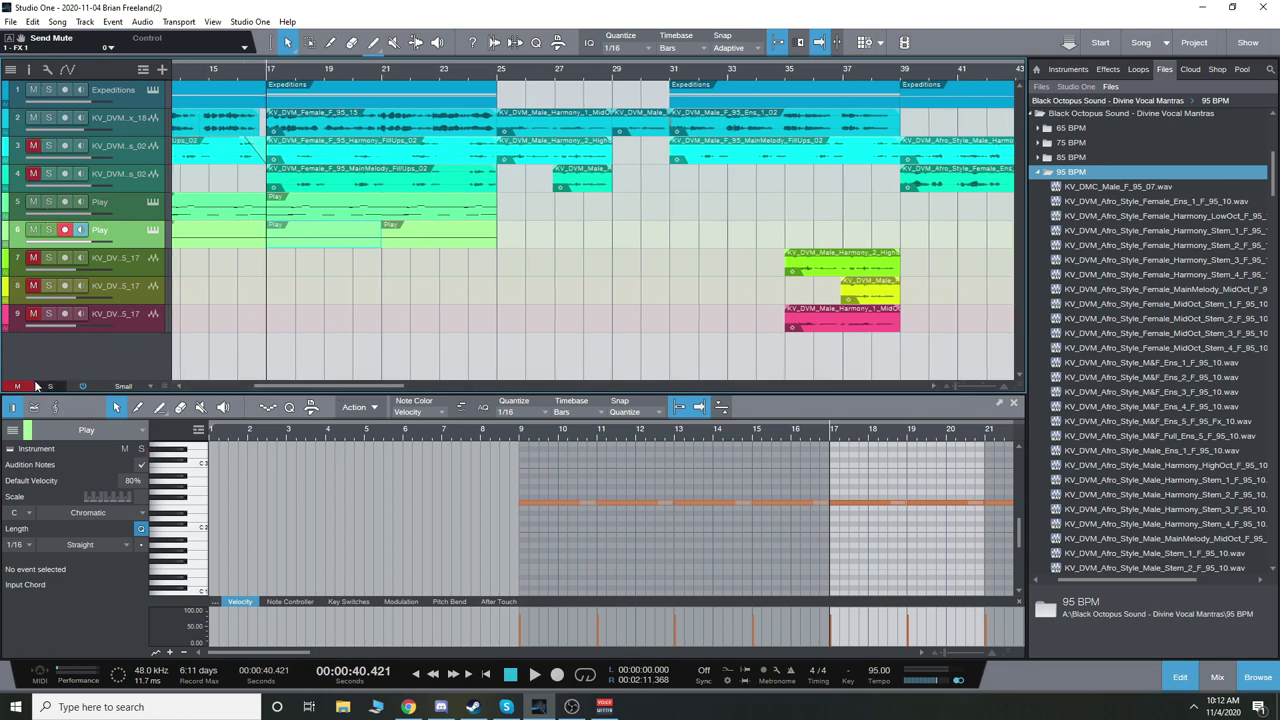
key(w)
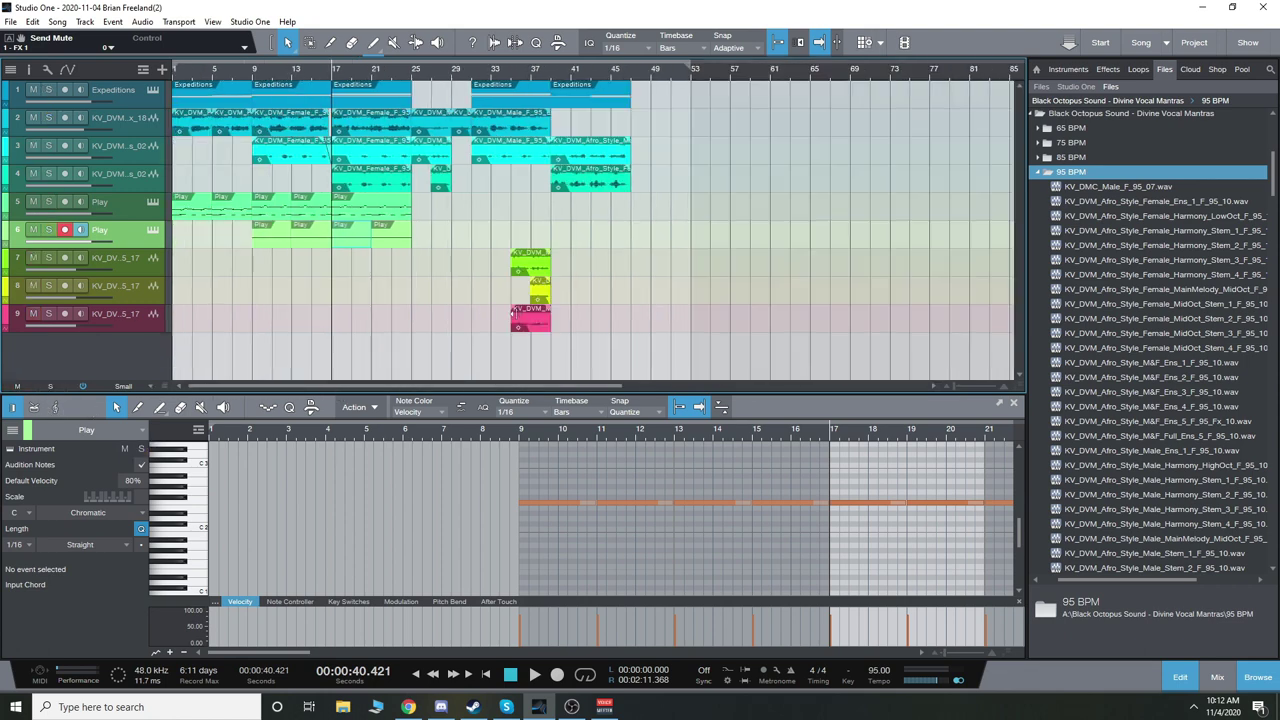